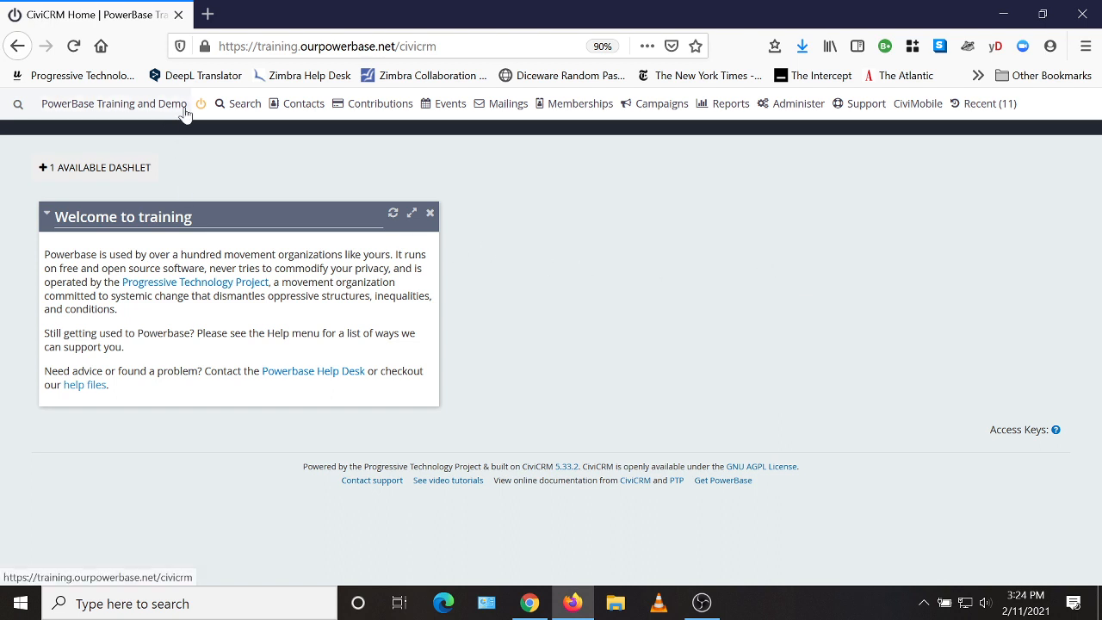
Step: Start a new event and set its event type to Workshop
{"action": "mouse_move", "coordinate": [445, 107]}
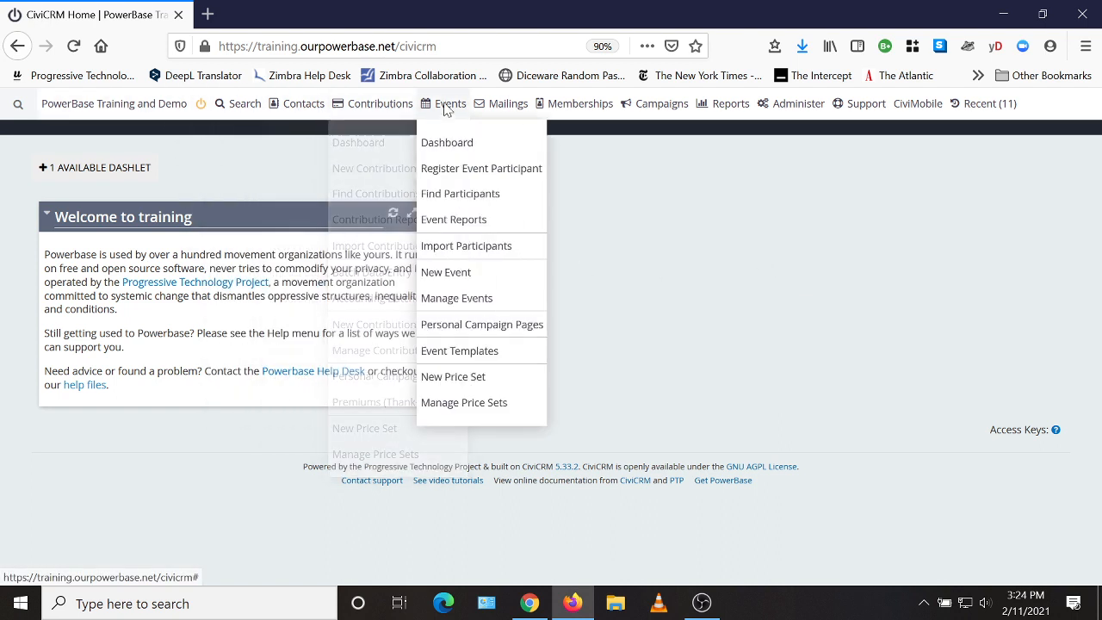
{"action": "left_click", "coordinate": [440, 274]}
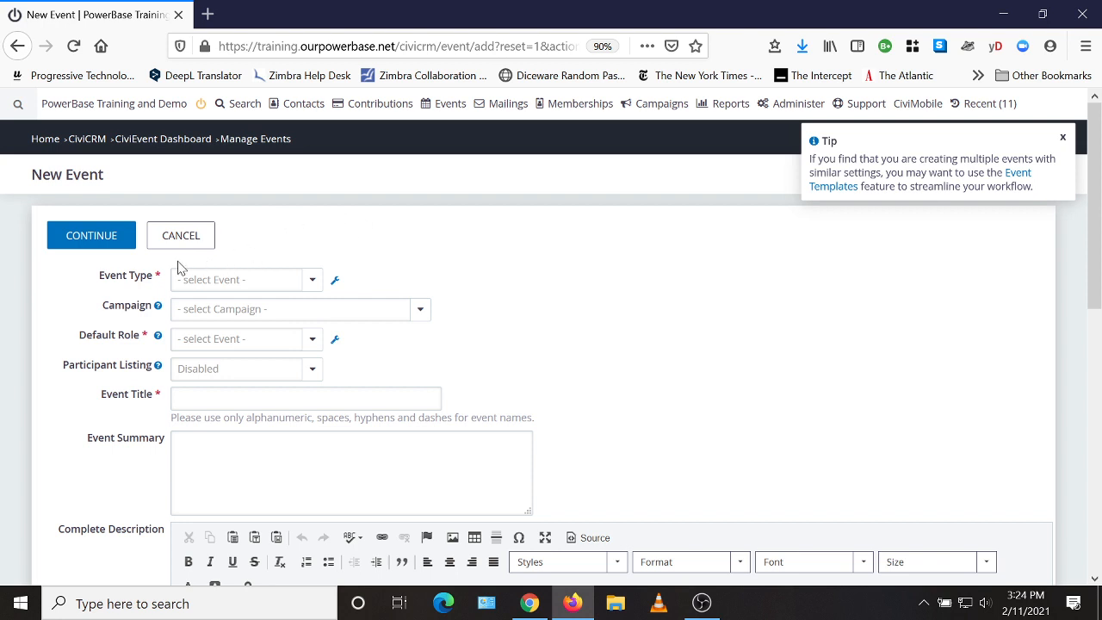
{"action": "left_click", "coordinate": [246, 289]}
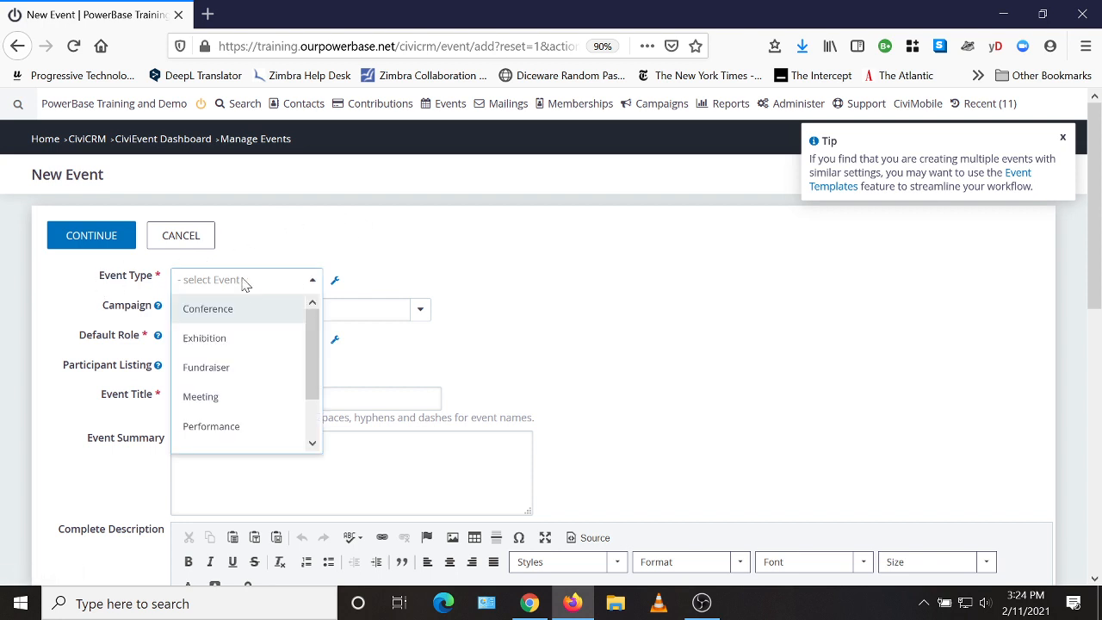
{"action": "scroll", "coordinate": [312, 347], "scroll_direction": "down", "scroll_amount": 2}
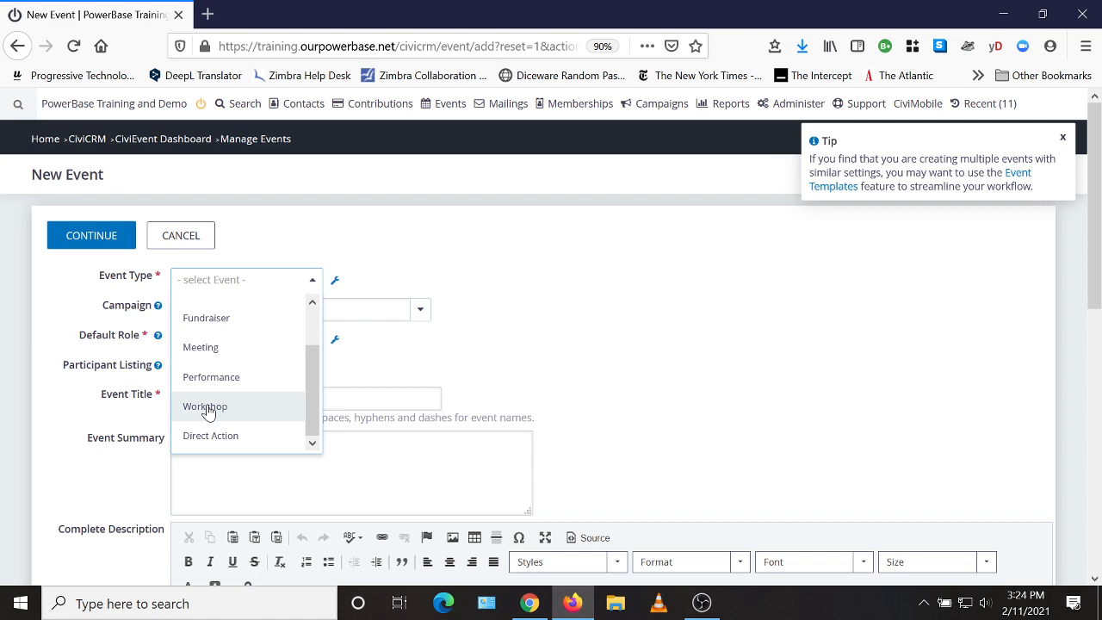
{"action": "left_click", "coordinate": [207, 408]}
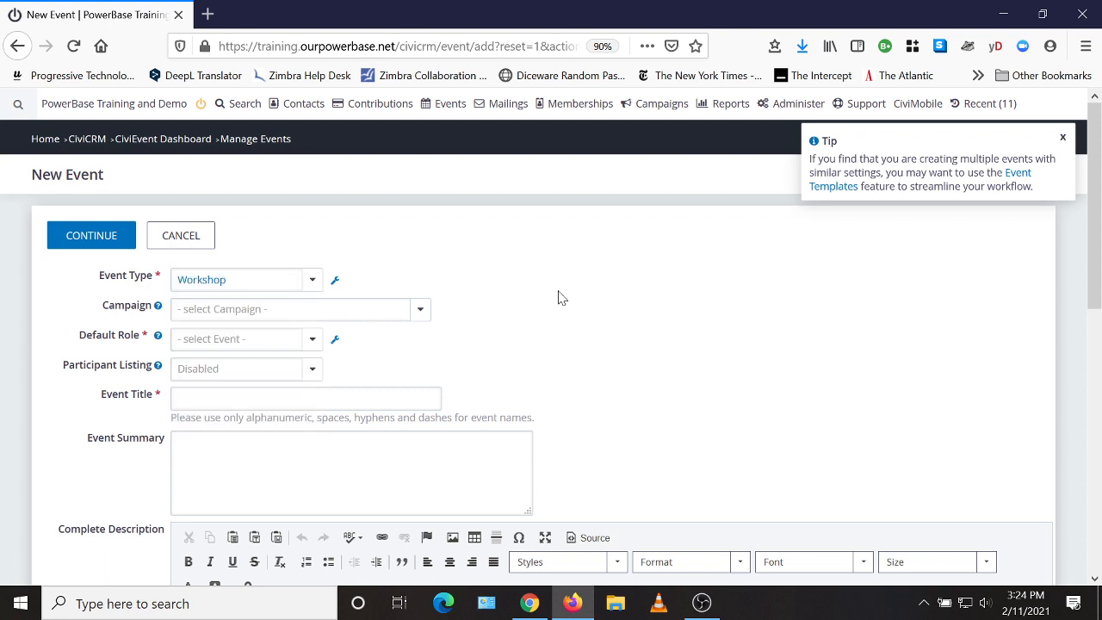
Step: Assign the event to the campaign "Global Climate Change is For Real" and set the default role to Attendee
{"action": "left_click", "coordinate": [279, 315]}
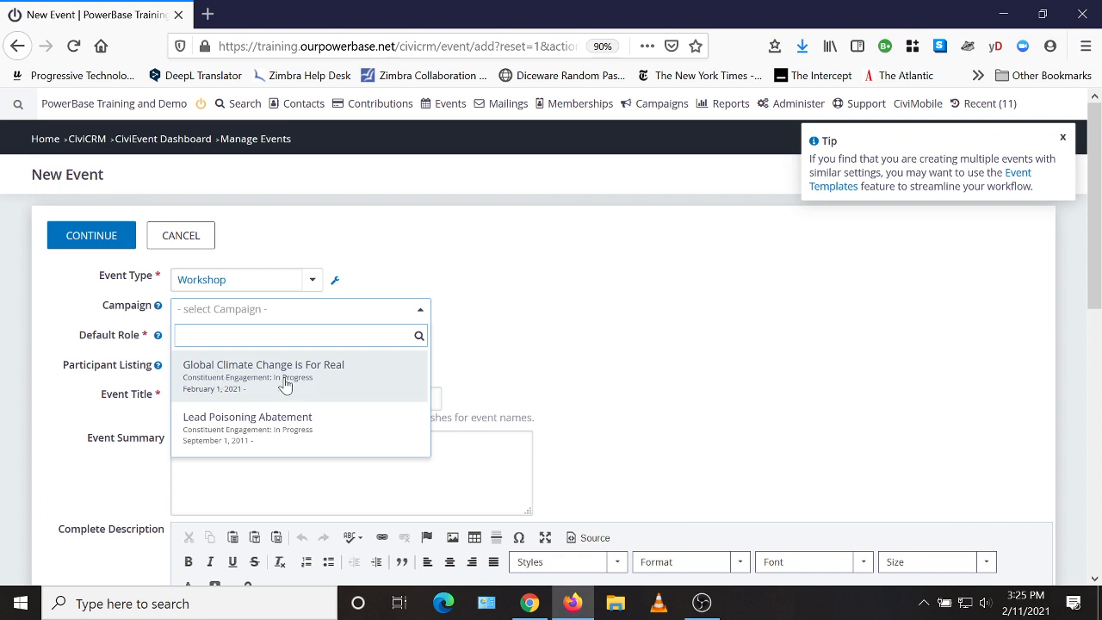
{"action": "left_click", "coordinate": [290, 382]}
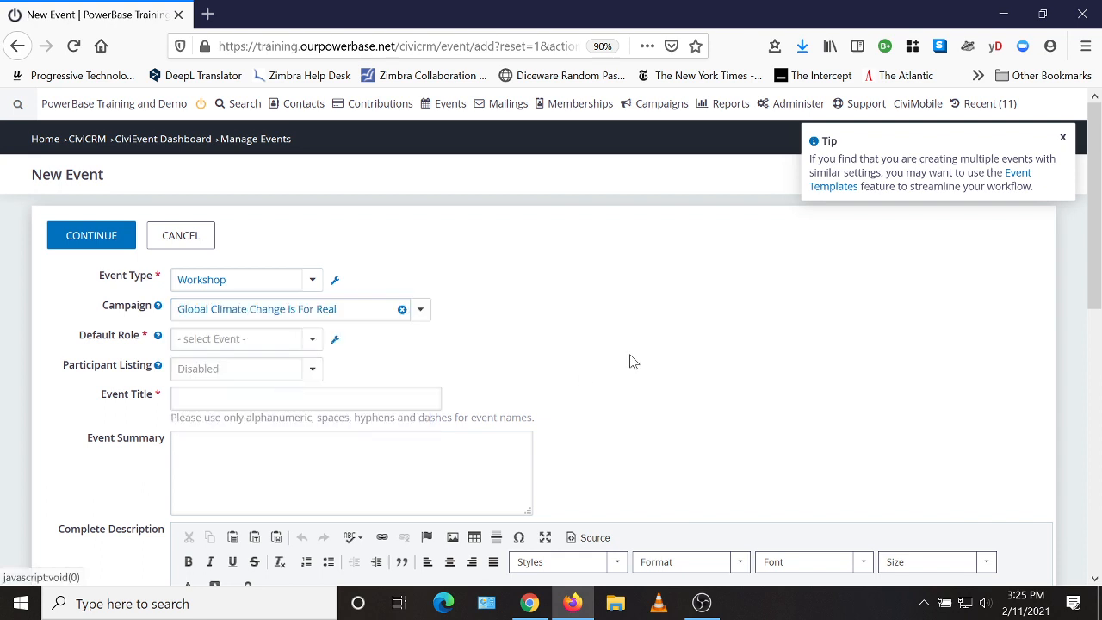
{"action": "left_click", "coordinate": [225, 343]}
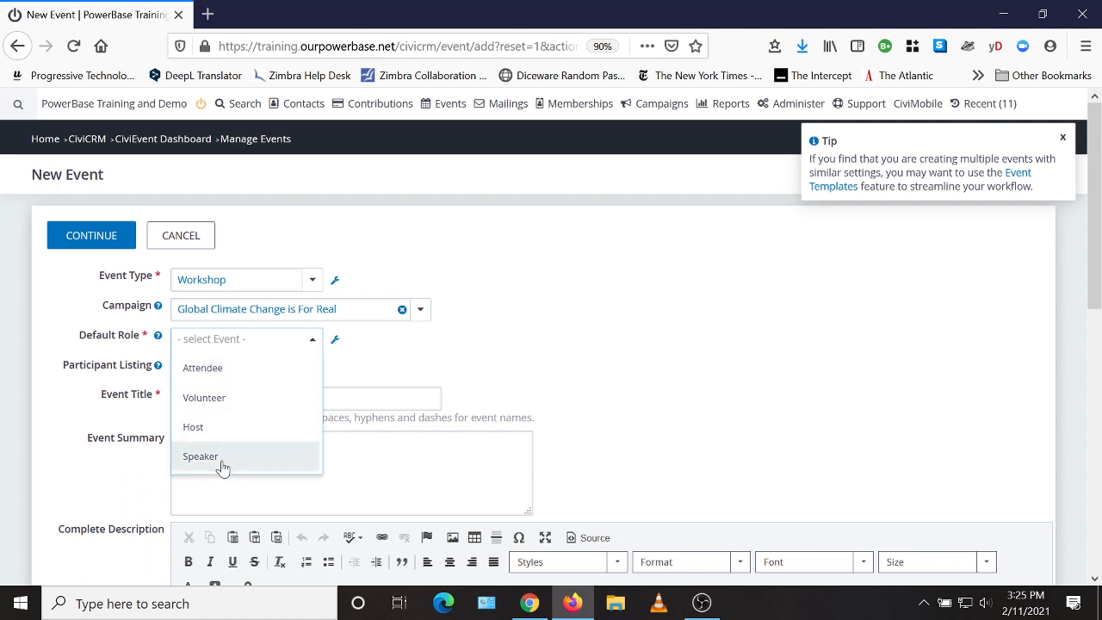
{"action": "left_click", "coordinate": [203, 370]}
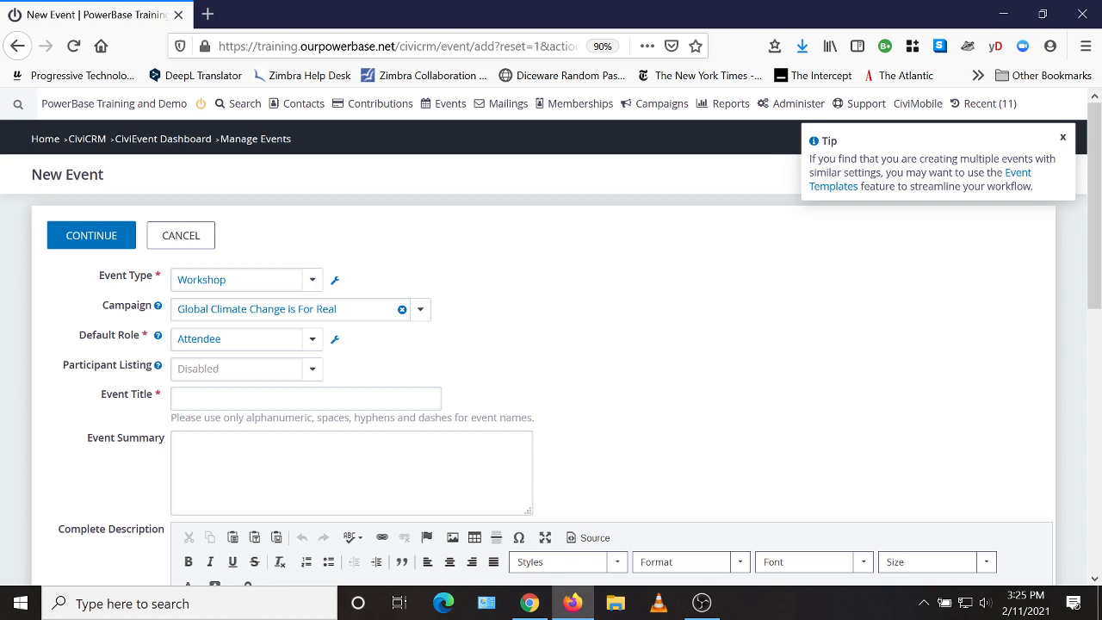
Step: Title the event "Climate Change Organizing Workshop"
{"action": "key", "text": "Tab"}
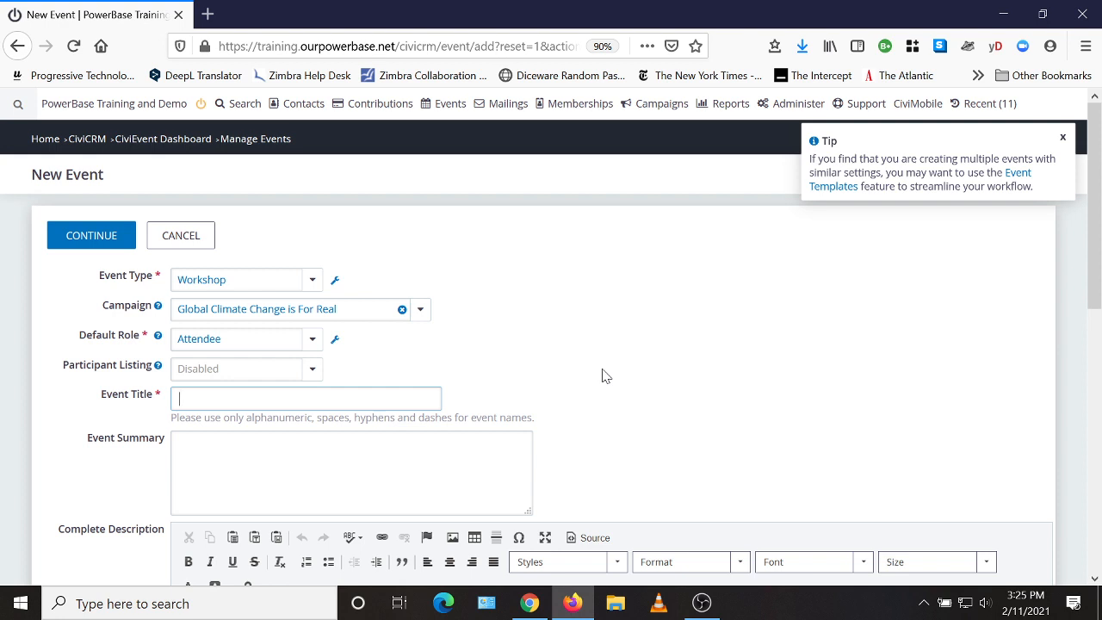
{"action": "type", "text": "Climate Change Organizing Wo"}
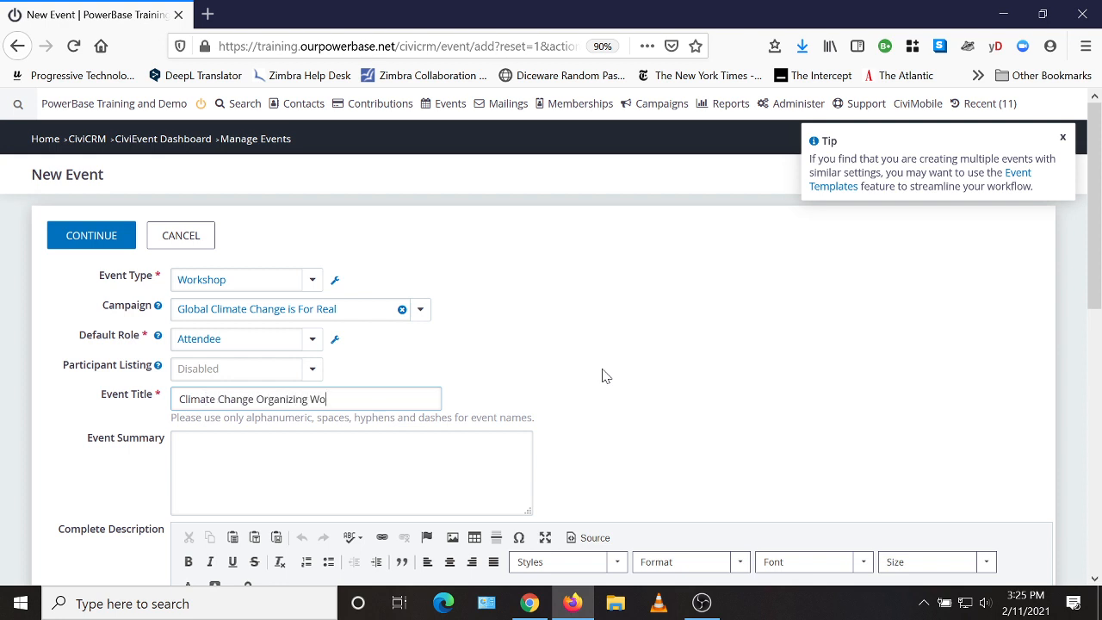
{"action": "type", "text": "rkshop"}
Step: Enter "Please join us for our workshop!" as the event's complete description
{"action": "scroll", "coordinate": [737, 401], "scroll_direction": "down", "scroll_amount": 1}
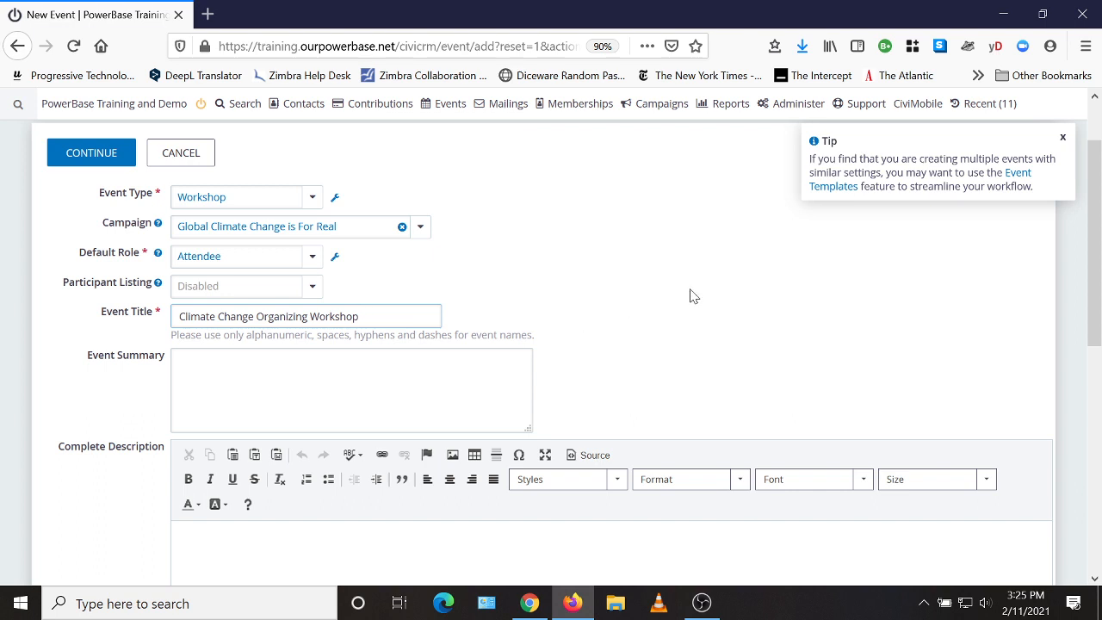
{"action": "scroll", "coordinate": [685, 300], "scroll_direction": "down", "scroll_amount": 1}
{"action": "scroll", "coordinate": [676, 303], "scroll_direction": "down", "scroll_amount": 2}
{"action": "left_click", "coordinate": [187, 296]}
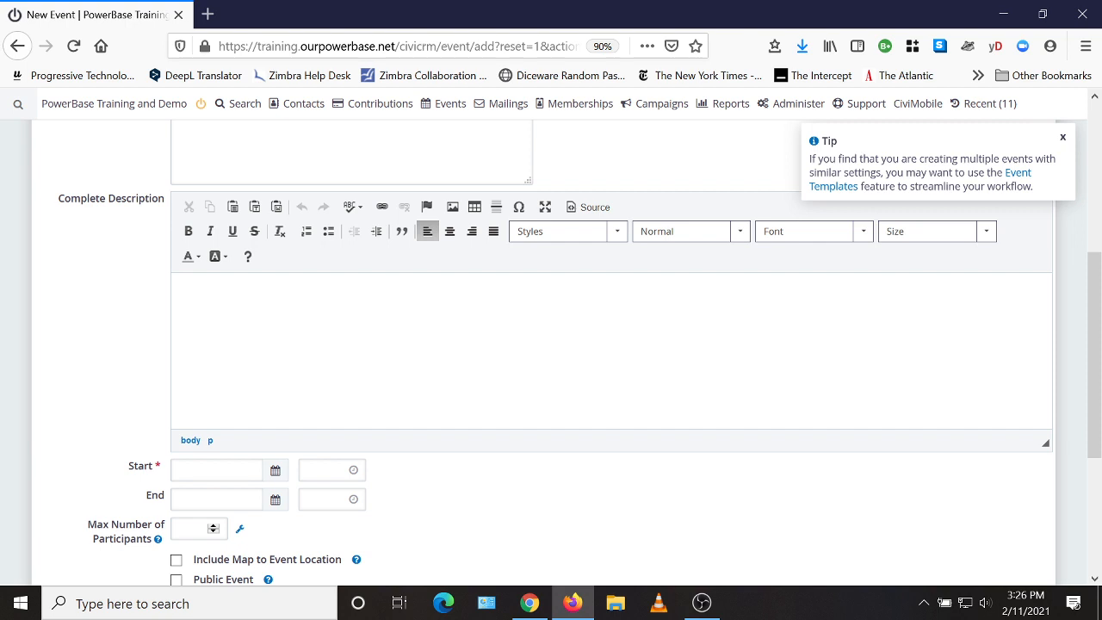
{"action": "type", "text": "Please join us for our workshop!"}
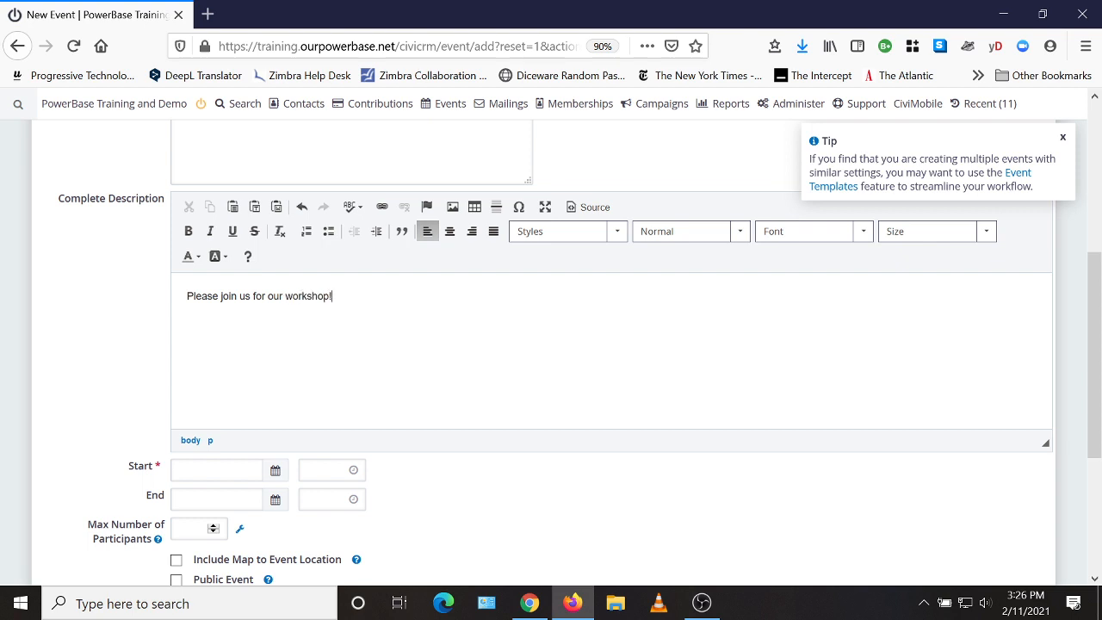
Step: Set both the start and end dates of the event to 03/10/2021
{"action": "scroll", "coordinate": [550, 345], "scroll_direction": "down", "scroll_amount": 2}
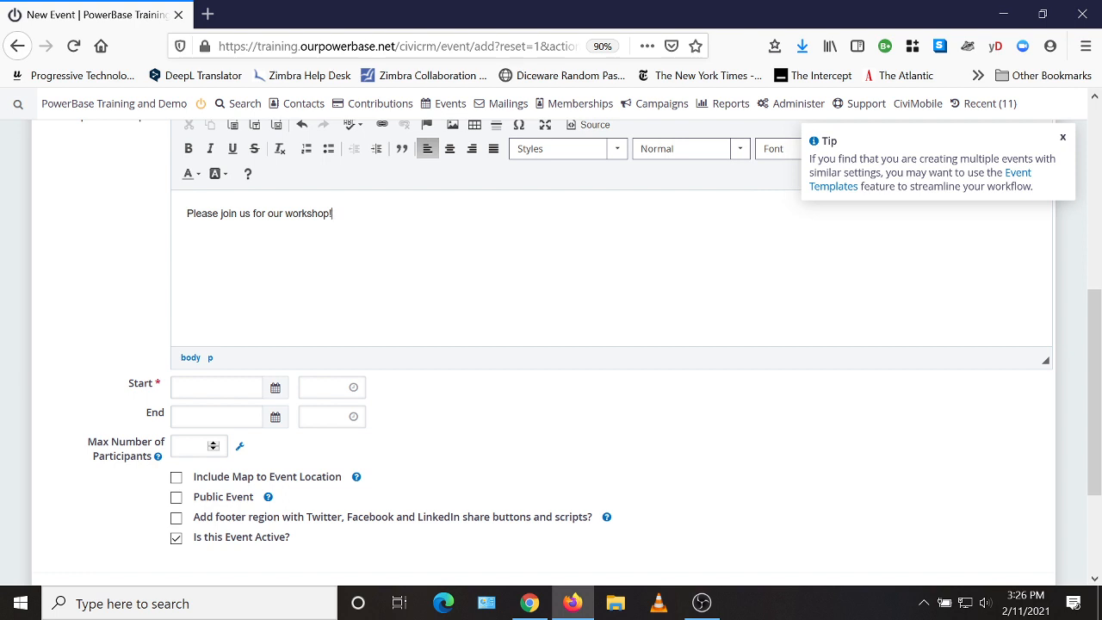
{"action": "left_click", "coordinate": [275, 388]}
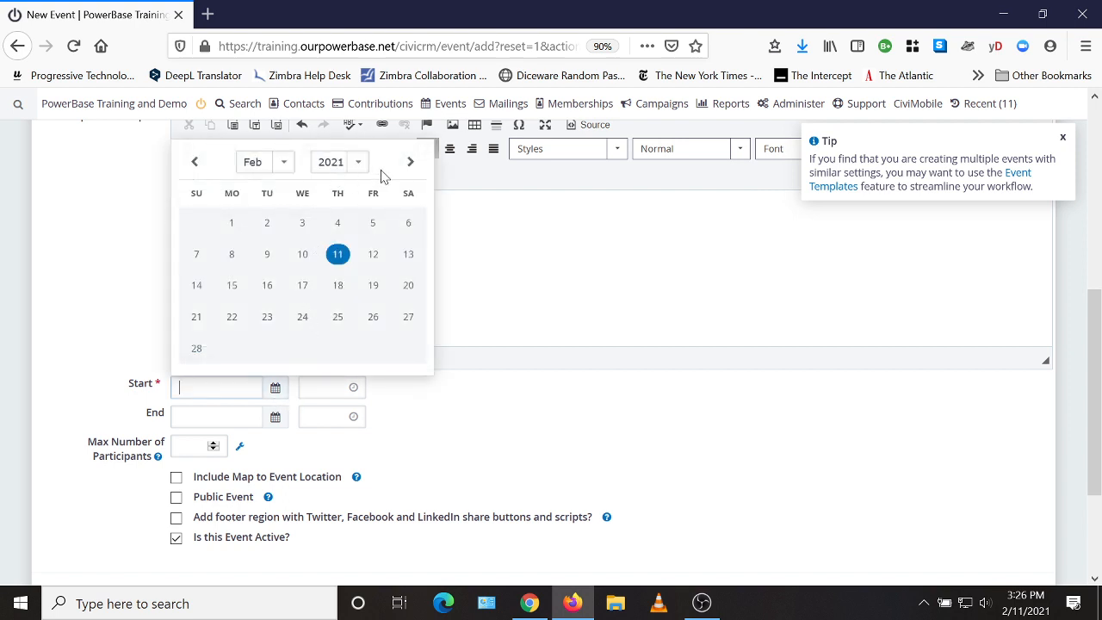
{"action": "left_click", "coordinate": [410, 162]}
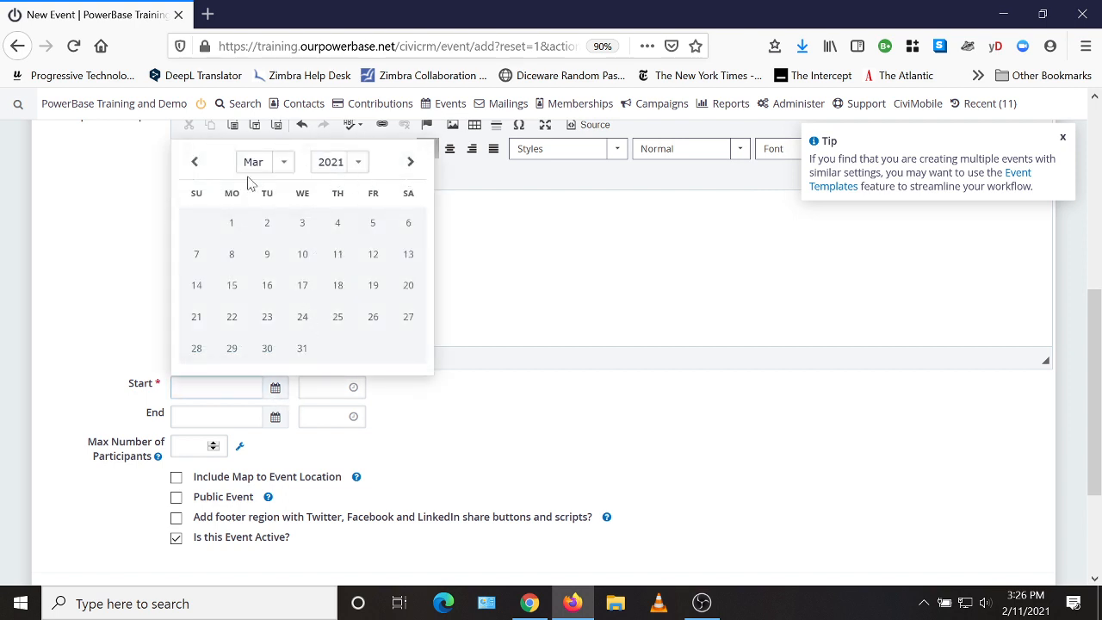
{"action": "left_click", "coordinate": [301, 258]}
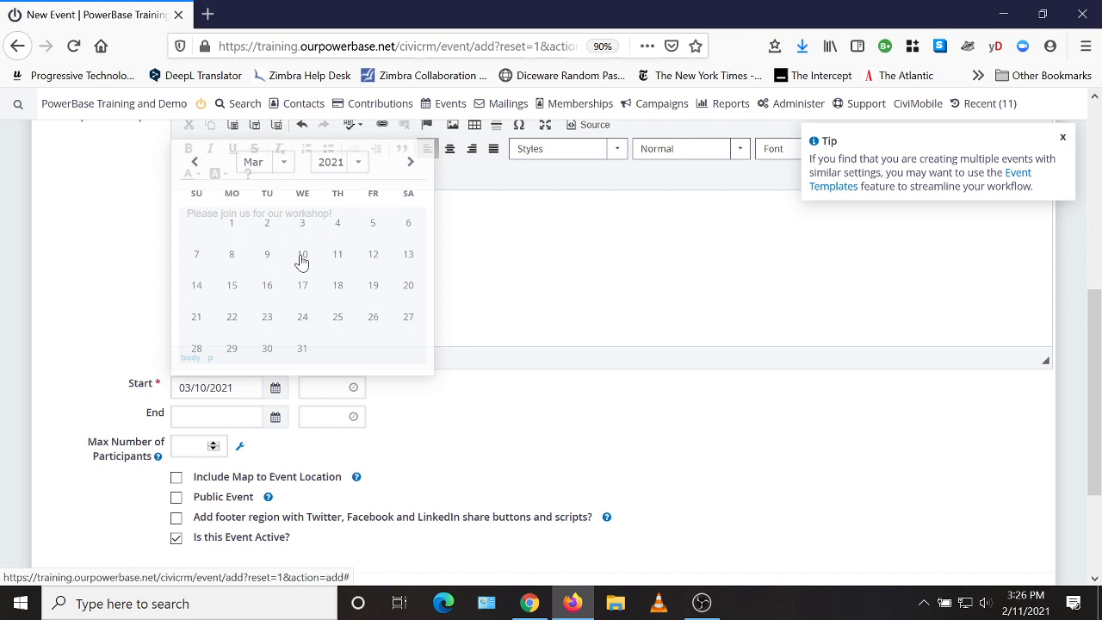
{"action": "left_click", "coordinate": [276, 417]}
{"action": "left_click", "coordinate": [412, 200]}
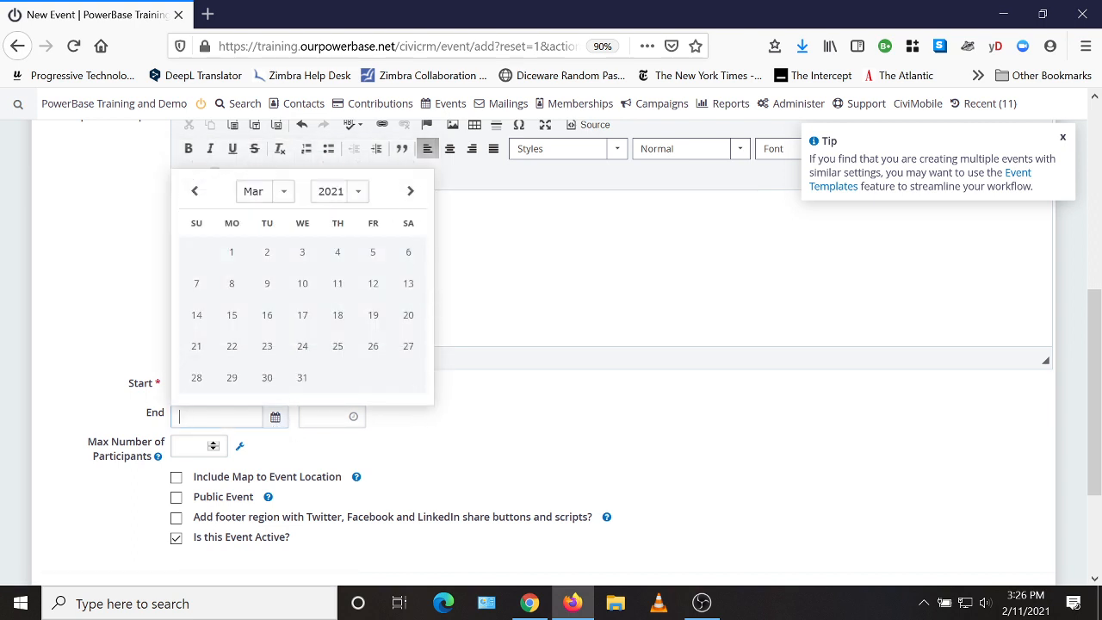
{"action": "left_click", "coordinate": [302, 283]}
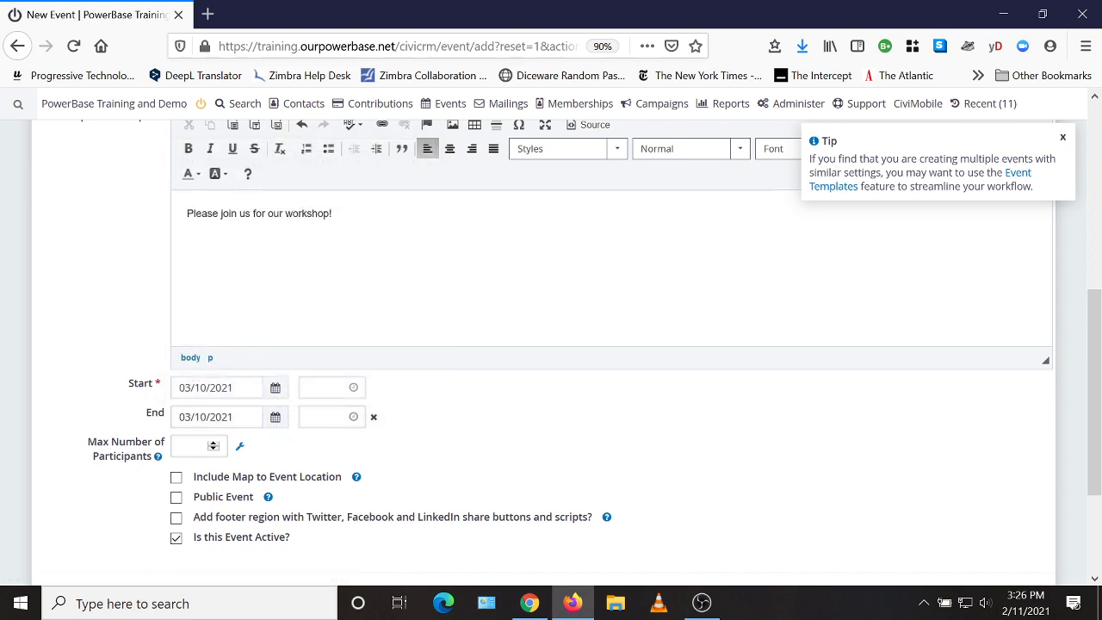
Step: Set the event's start time to 07:00PM and its end time to 09:00PM
{"action": "left_click", "coordinate": [324, 387]}
{"action": "type", "text": "7:26PM"}
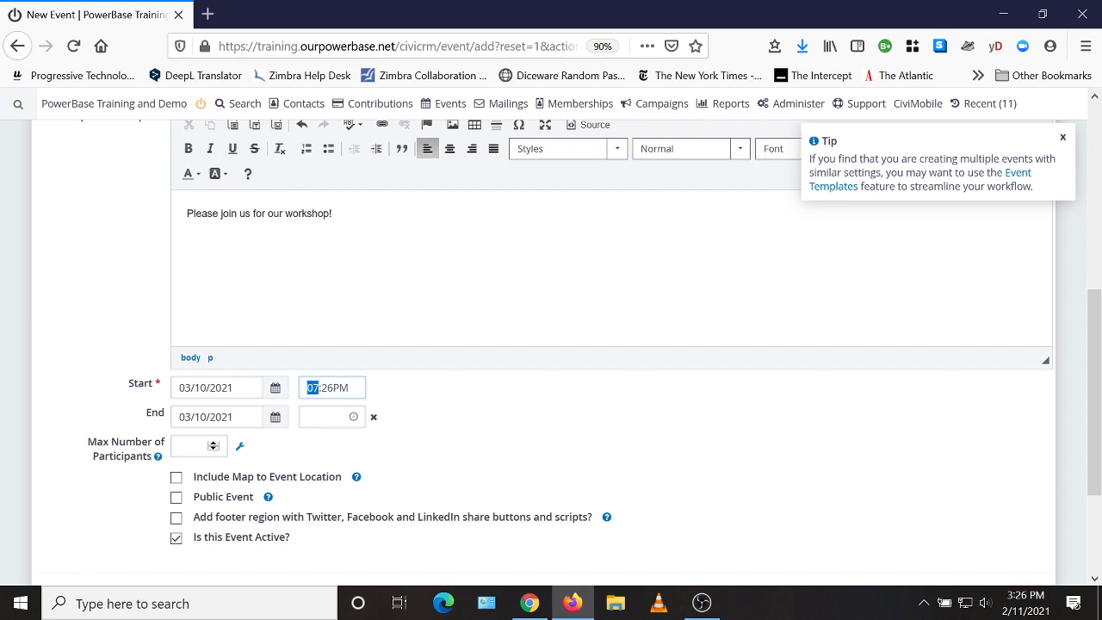
{"action": "key", "text": "Tab"}
{"action": "type", "text": "0"}
{"action": "left_click", "coordinate": [322, 417]}
{"action": "type", "text": "9:27PM"}
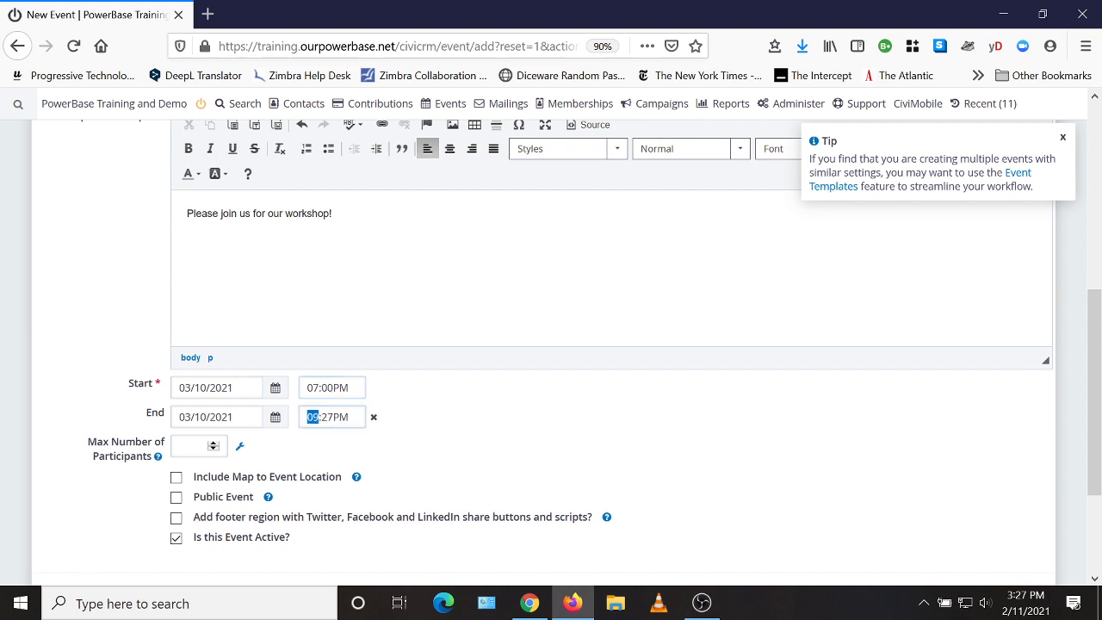
{"action": "key", "text": "Tab"}
{"action": "type", "text": "0"}
{"action": "left_click", "coordinate": [314, 453]}
Step: Mark the workshop as a public event and continue to the event's configuration pages
{"action": "left_click", "coordinate": [176, 499]}
{"action": "scroll", "coordinate": [437, 489], "scroll_direction": "down", "scroll_amount": 2}
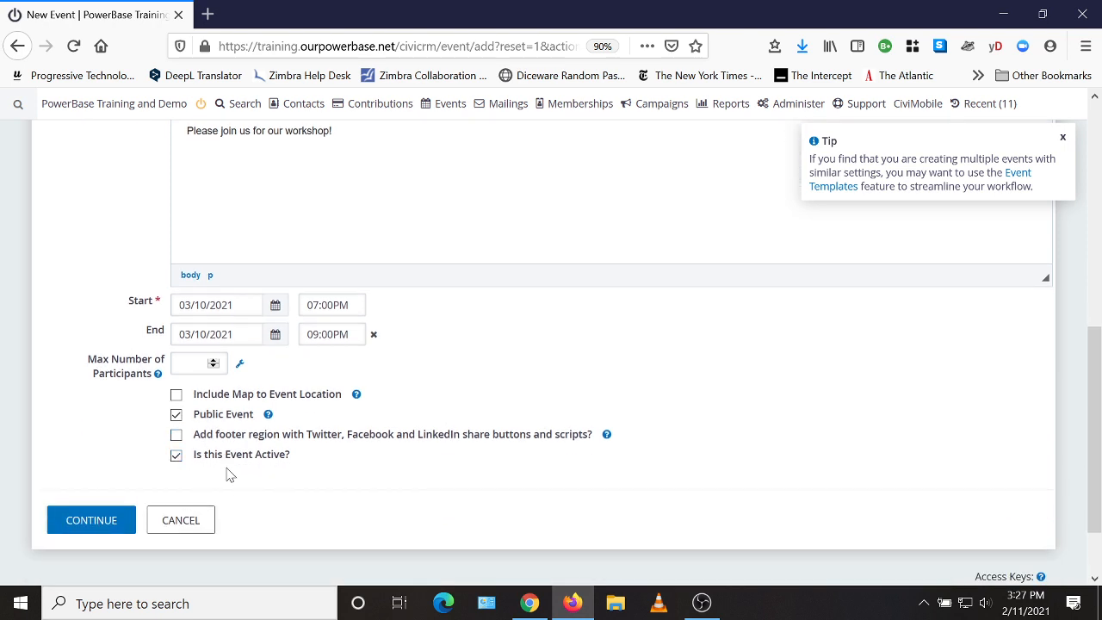
{"action": "left_click", "coordinate": [83, 525]}
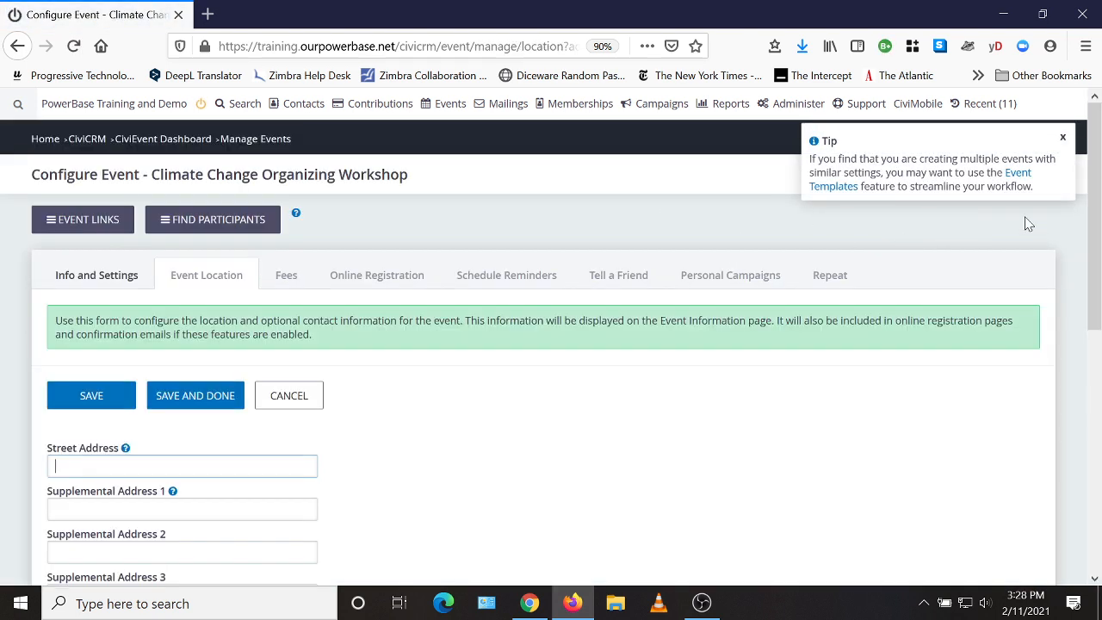
Step: Dismiss the event templates tip and look over the address fields of the Event Location form
{"action": "left_click", "coordinate": [1062, 138]}
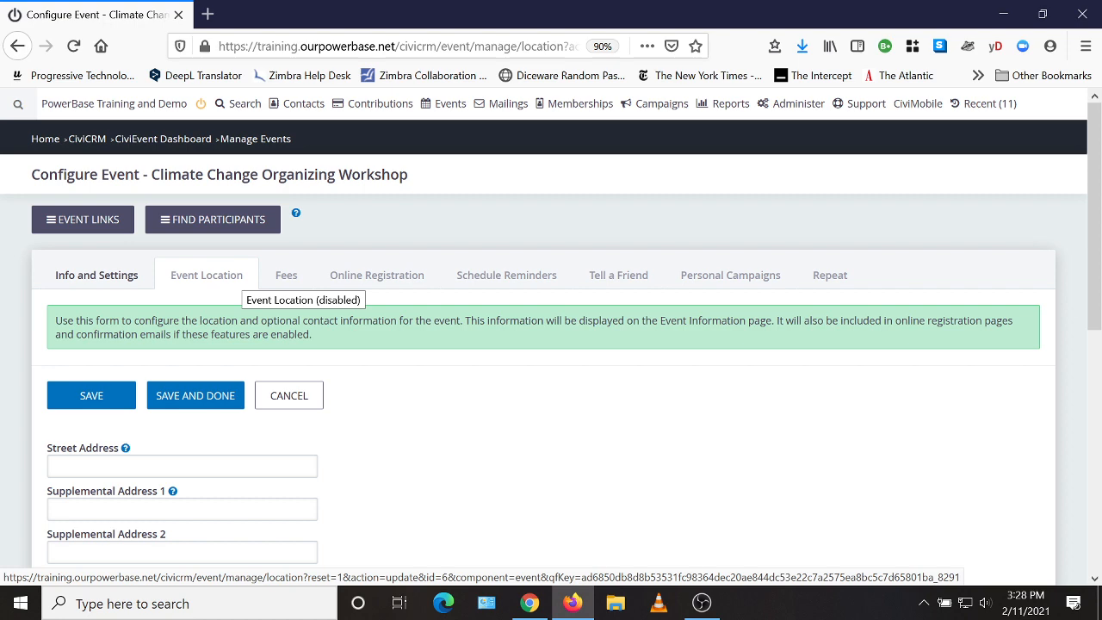
{"action": "scroll", "coordinate": [155, 482], "scroll_direction": "down", "scroll_amount": 3}
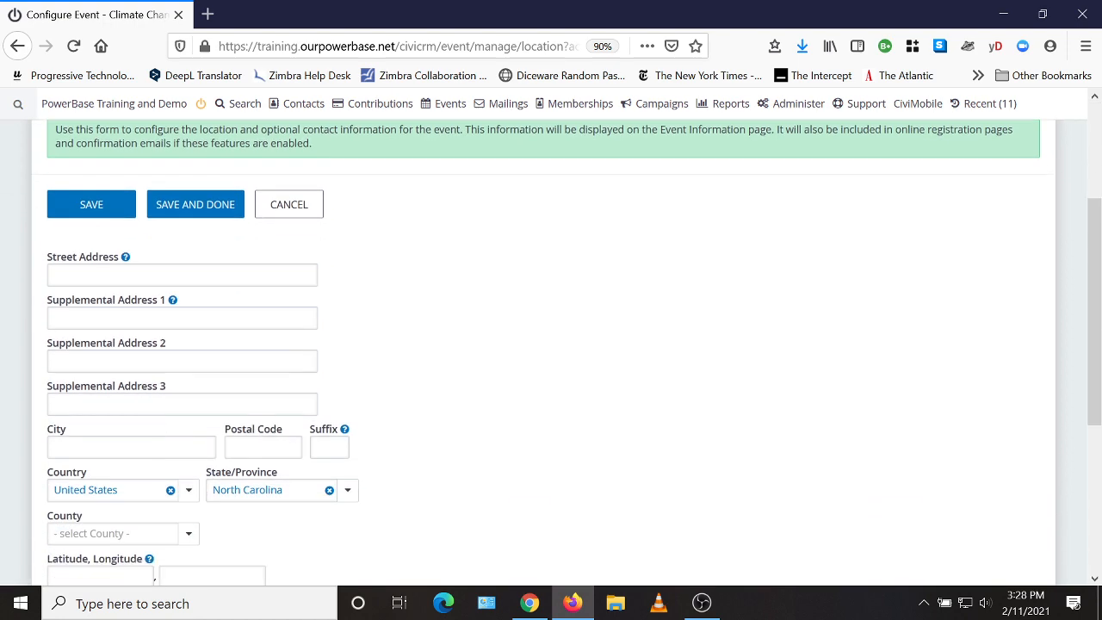
{"action": "scroll", "coordinate": [152, 529], "scroll_direction": "down", "scroll_amount": 2}
{"action": "scroll", "coordinate": [371, 521], "scroll_direction": "up", "scroll_amount": 4}
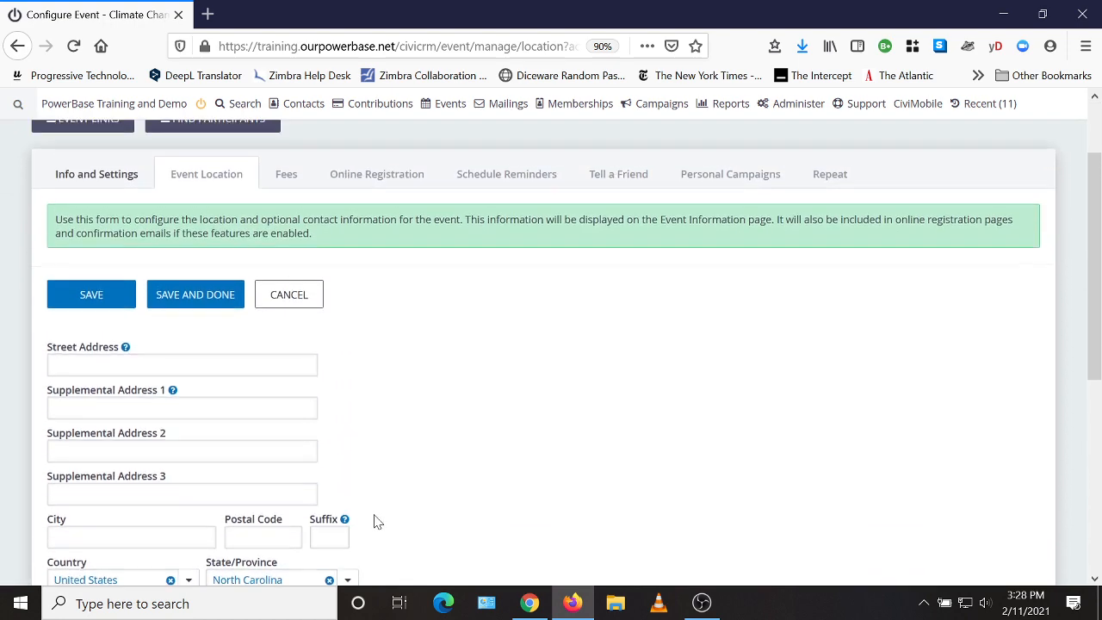
{"action": "scroll", "coordinate": [374, 521], "scroll_direction": "down", "scroll_amount": 3}
{"action": "scroll", "coordinate": [513, 475], "scroll_direction": "up", "scroll_amount": 4}
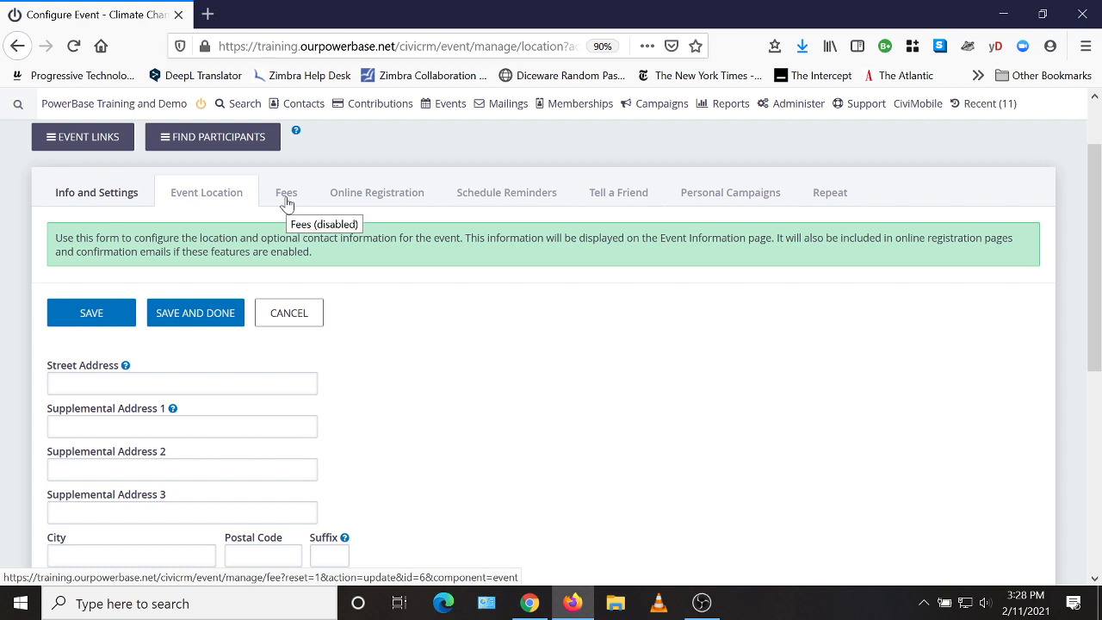
Step: Enable online registration for the Climate Change Organizing Workshop
{"action": "left_click", "coordinate": [371, 200]}
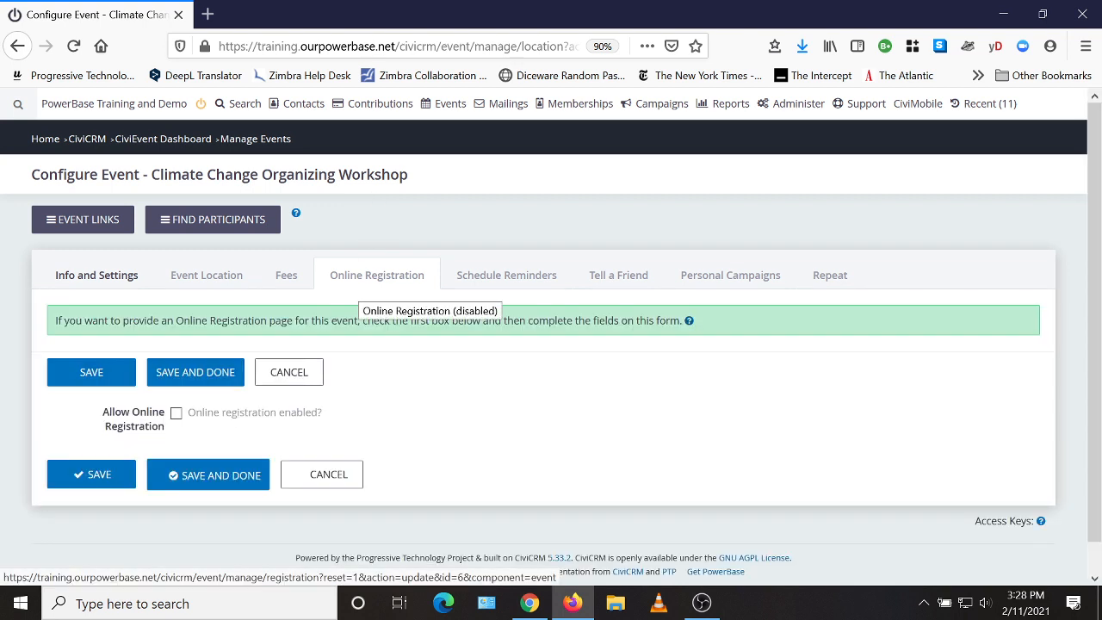
{"action": "left_click", "coordinate": [177, 414]}
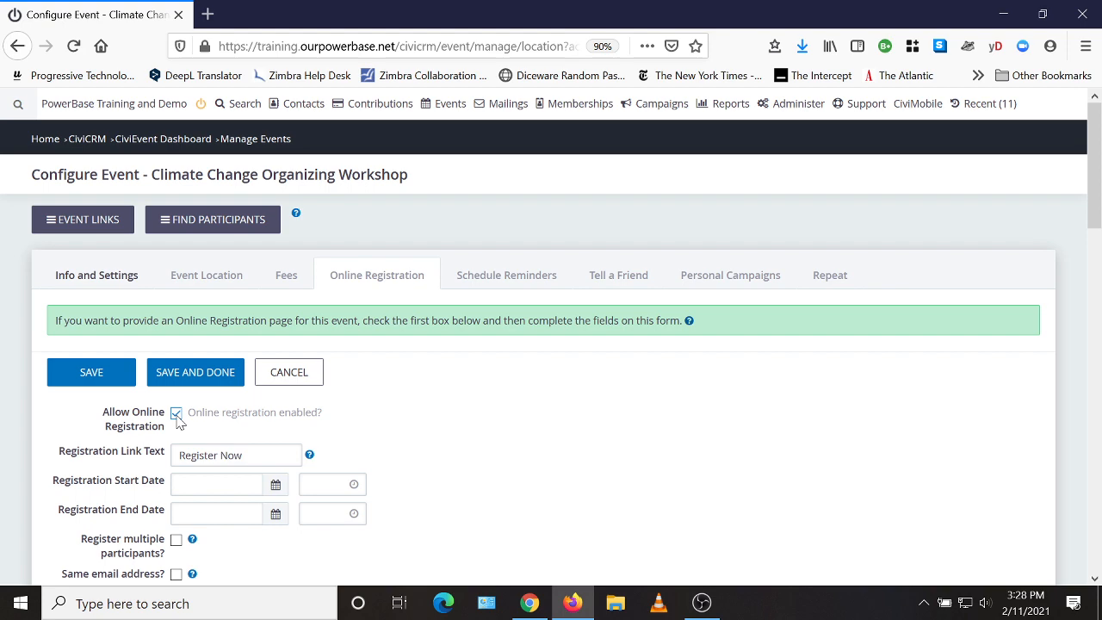
Step: Review the online registration options, from the registration link text and dates to self-service cancellation and the registration screen settings
{"action": "scroll", "coordinate": [538, 396], "scroll_direction": "down", "scroll_amount": 2}
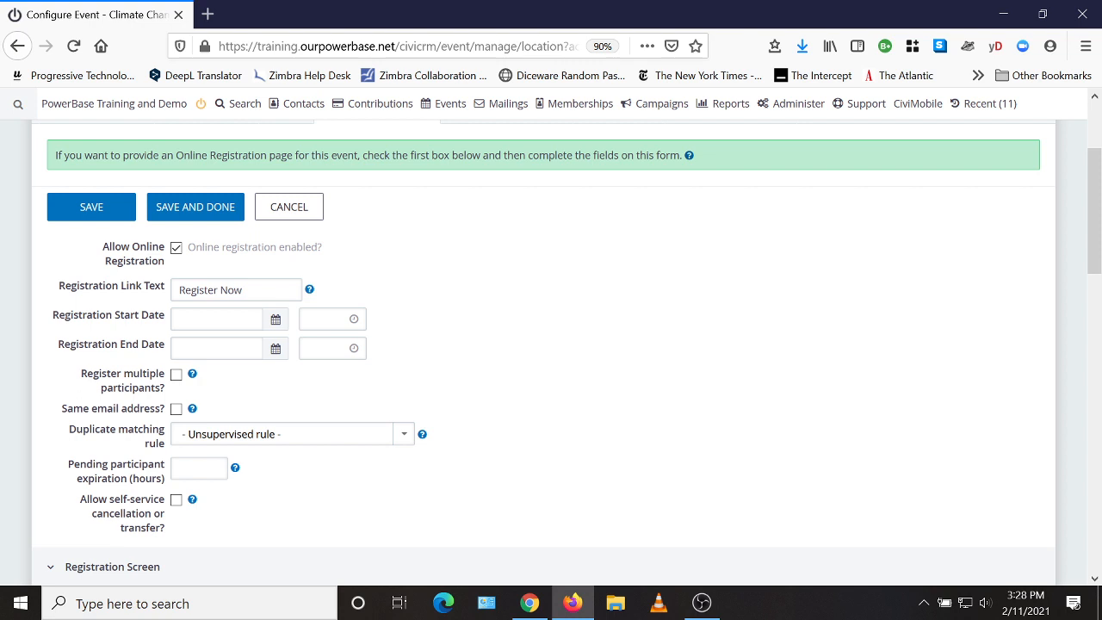
{"action": "left_click_drag", "start_coordinate": [244, 291], "coordinate": [179, 291]}
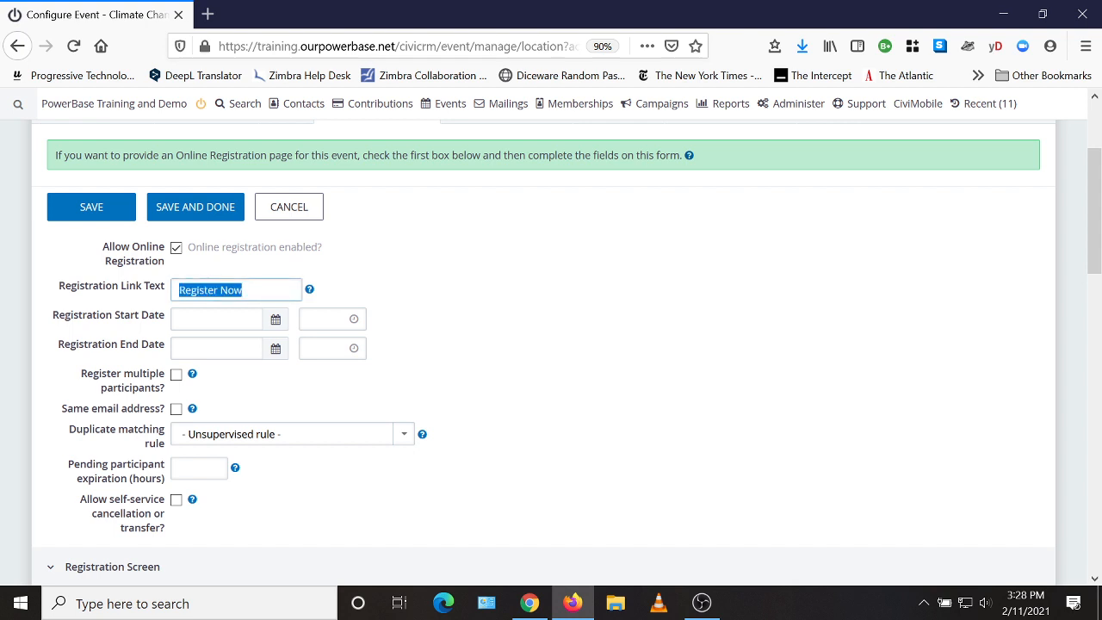
{"action": "left_click", "coordinate": [456, 289]}
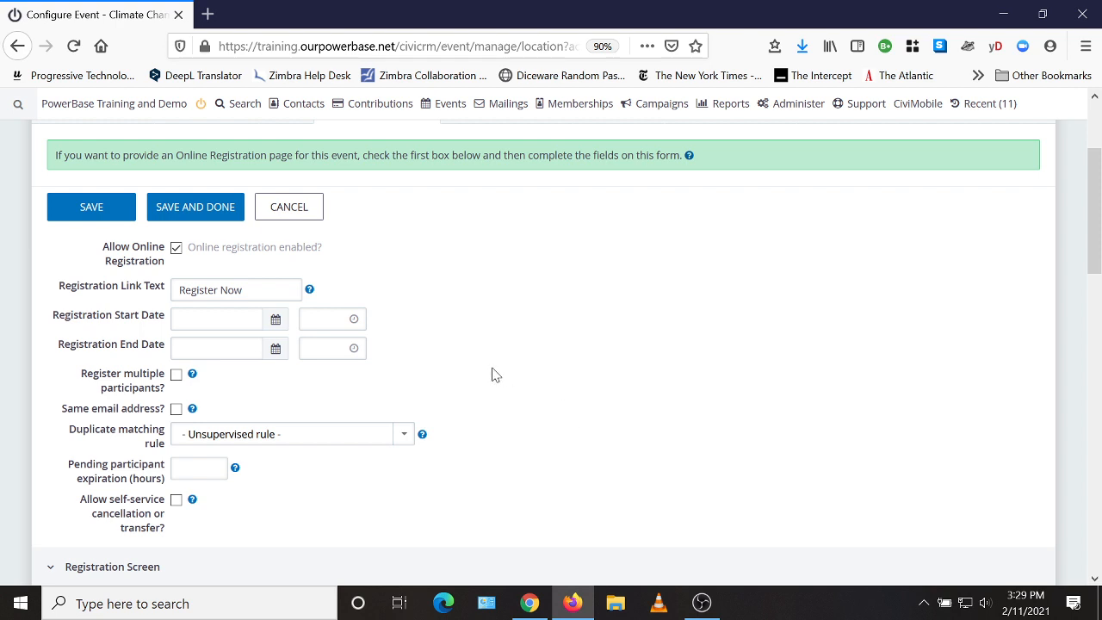
{"action": "scroll", "coordinate": [571, 340], "scroll_direction": "down", "scroll_amount": 2}
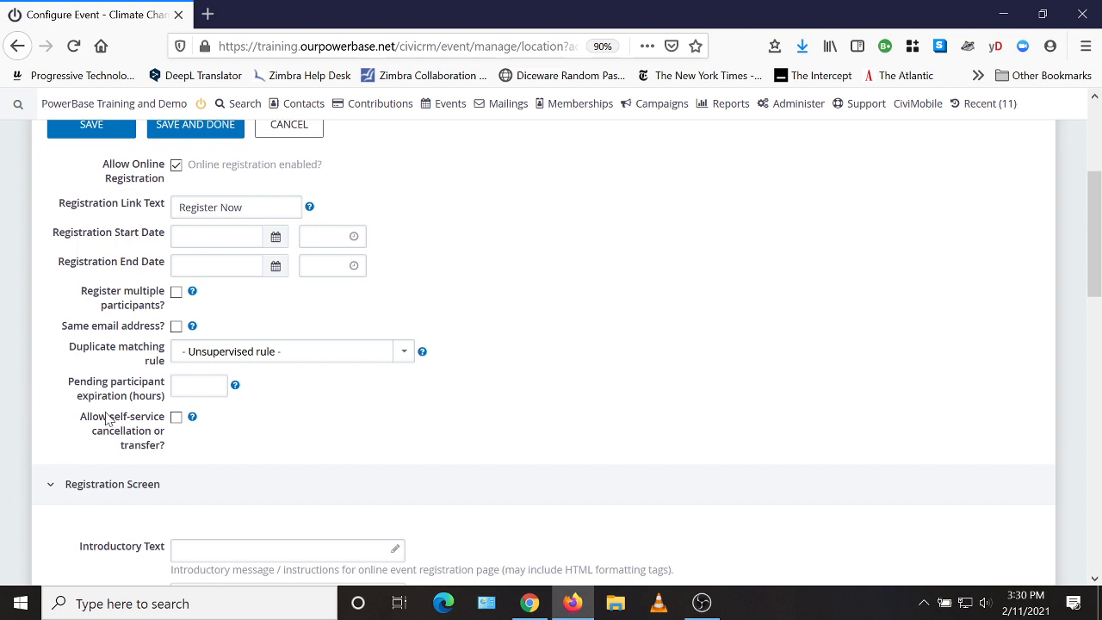
{"action": "scroll", "coordinate": [134, 396], "scroll_direction": "down", "scroll_amount": 2}
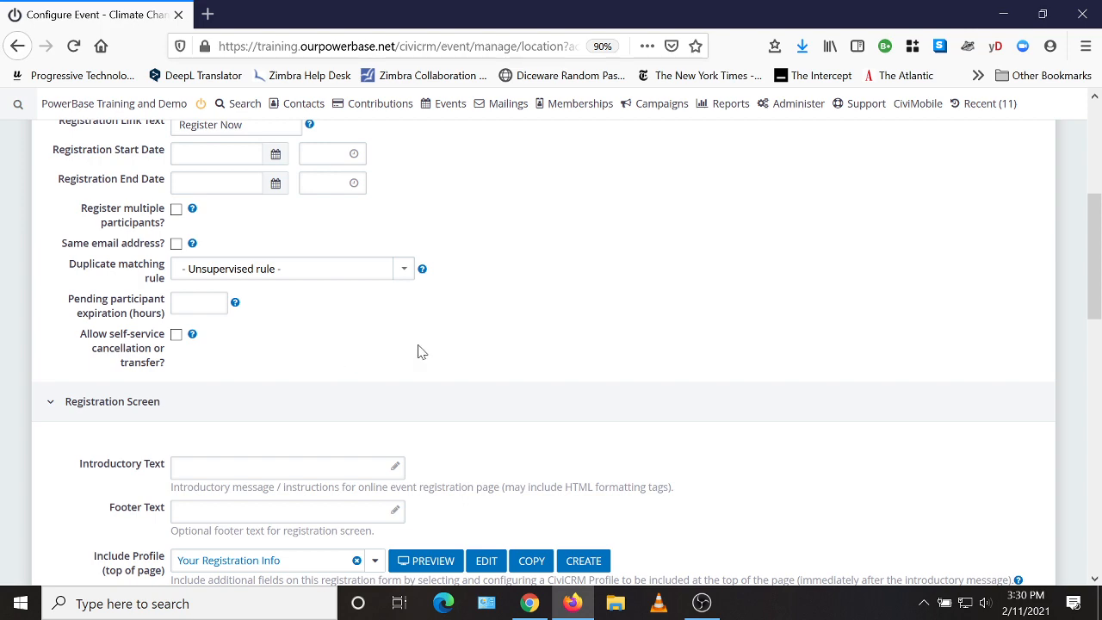
Step: Open the Registration Screen's introductory text for editing and preview the Your Registration Info profile's fields
{"action": "scroll", "coordinate": [681, 298], "scroll_direction": "down", "scroll_amount": 4}
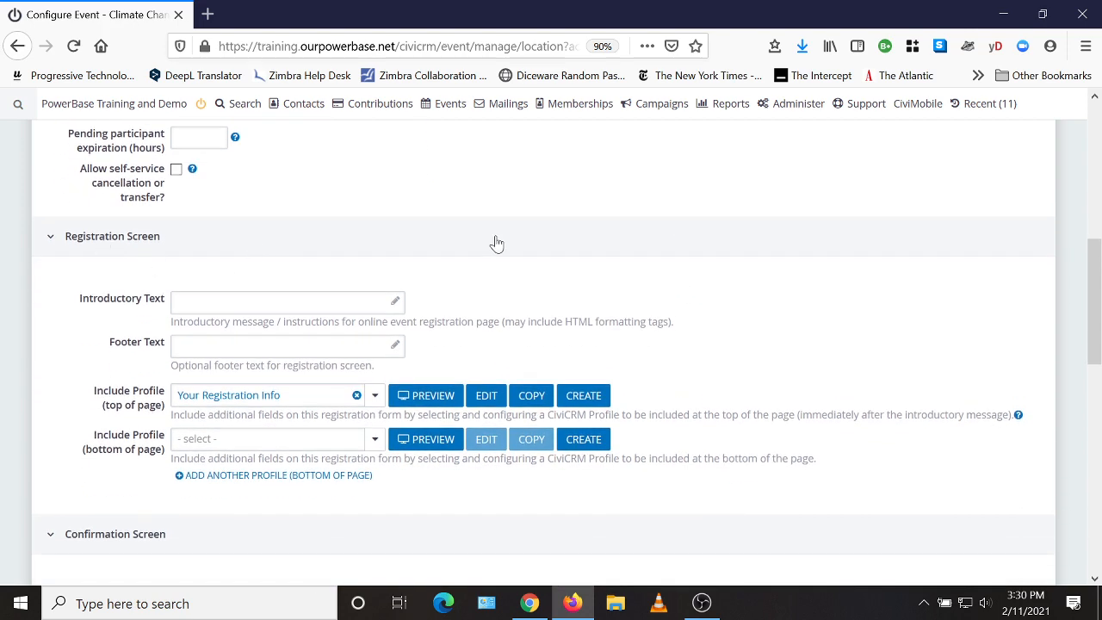
{"action": "scroll", "coordinate": [508, 242], "scroll_direction": "down", "scroll_amount": 2}
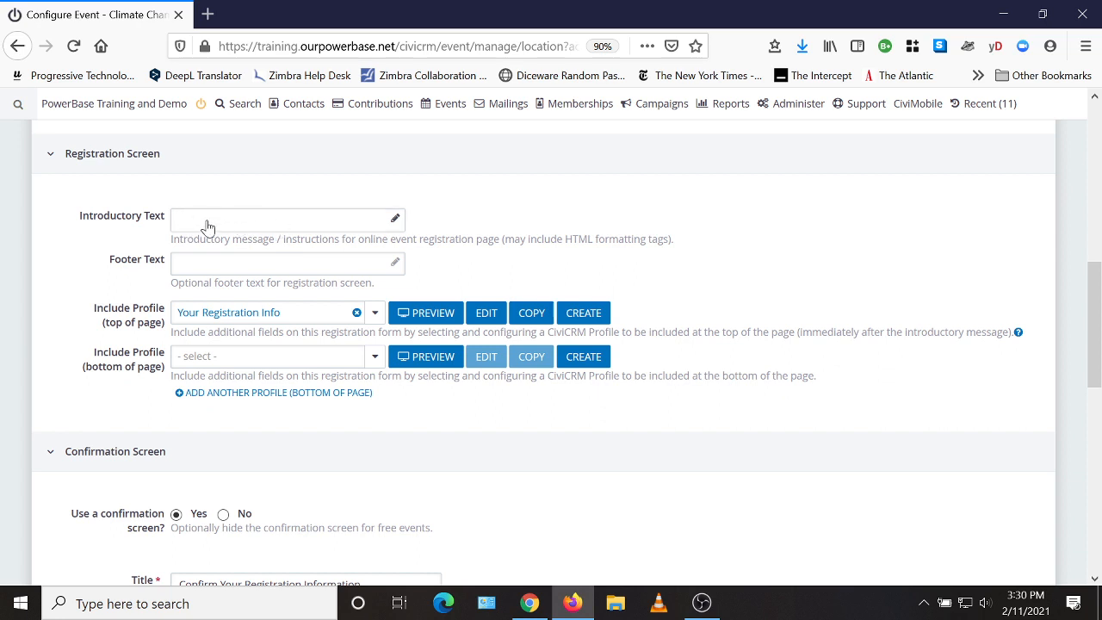
{"action": "left_click", "coordinate": [394, 223]}
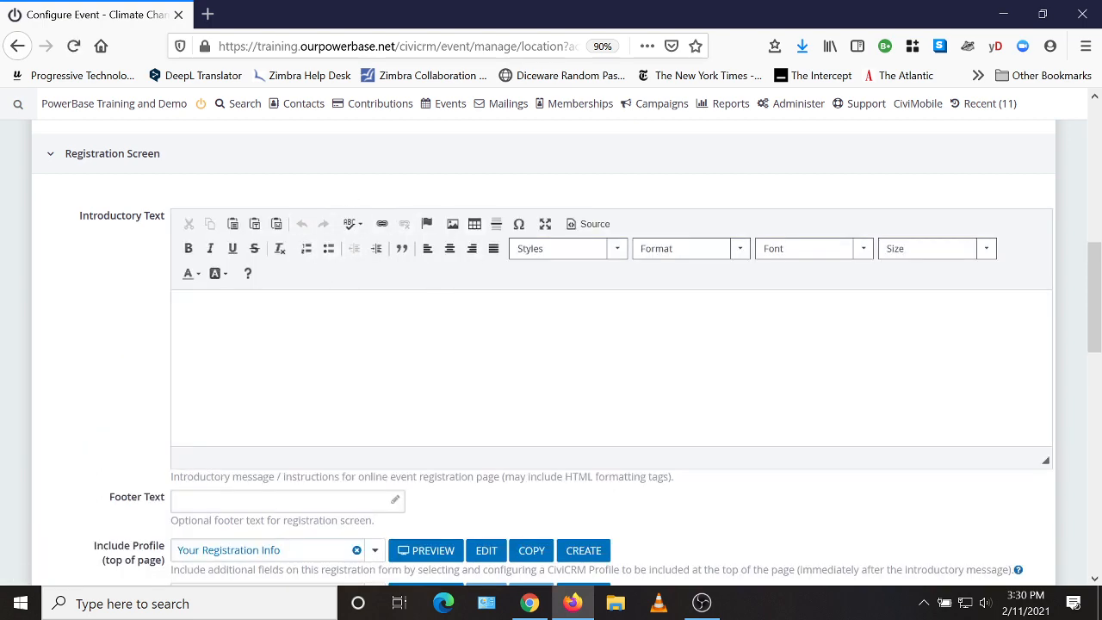
{"action": "scroll", "coordinate": [856, 370], "scroll_direction": "down", "scroll_amount": 3}
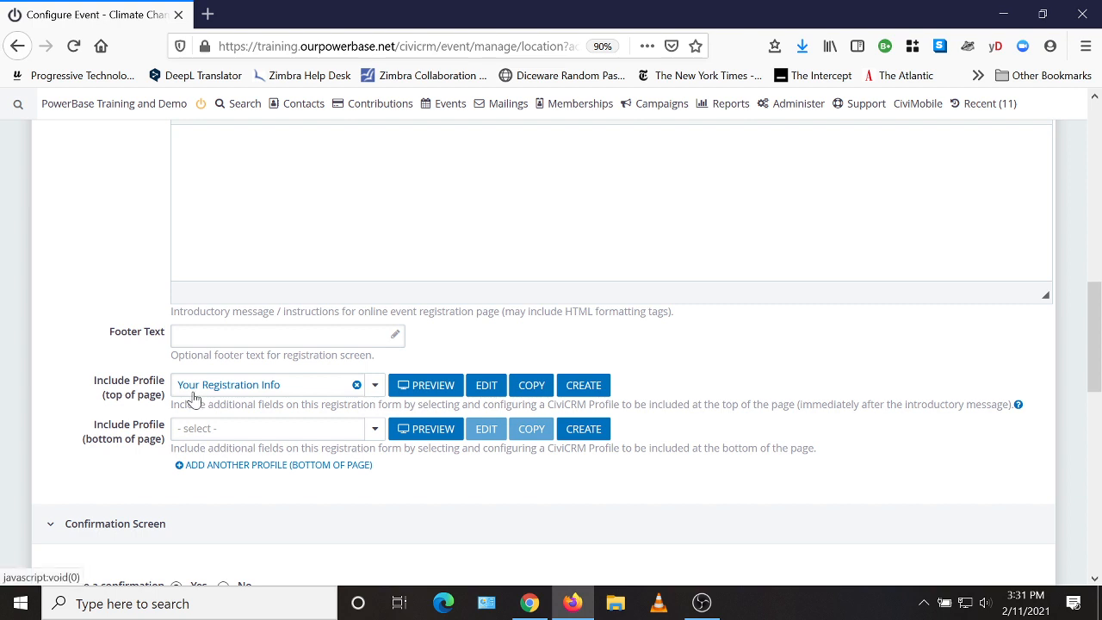
{"action": "left_click", "coordinate": [431, 392]}
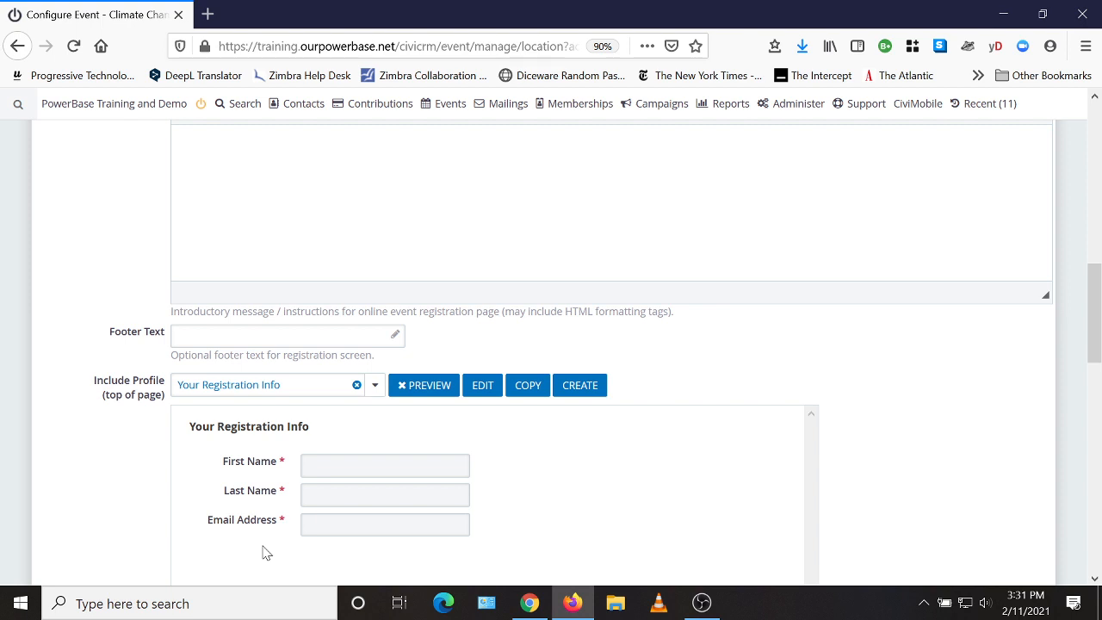
{"action": "left_click", "coordinate": [399, 386]}
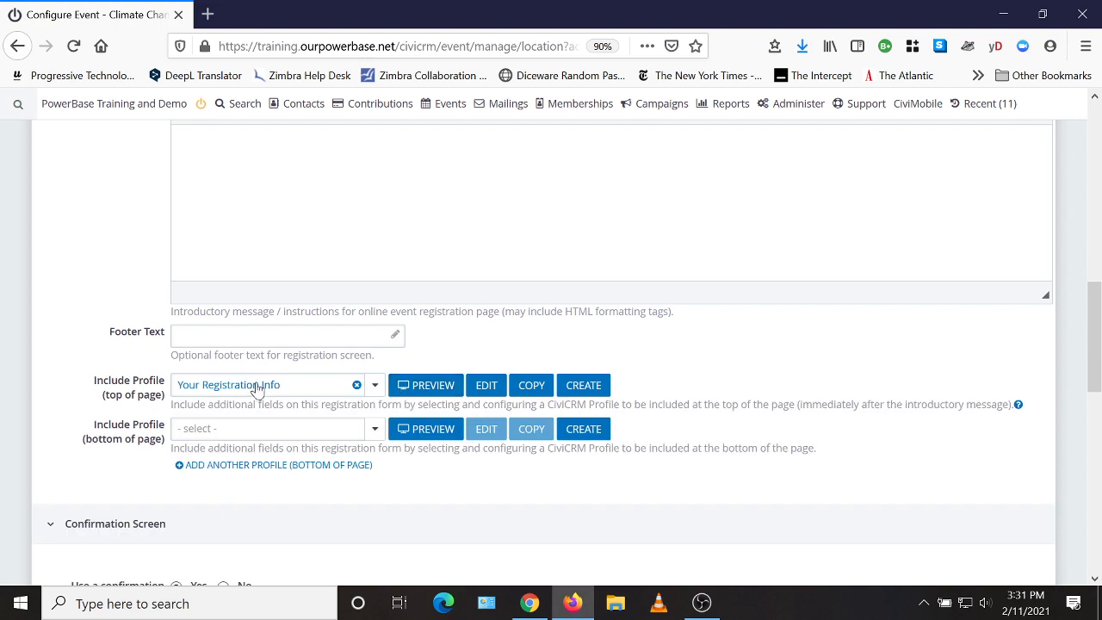
Step: Turn off the registration confirmation screen and open the Thank-you Screen's introductory text for editing
{"action": "scroll", "coordinate": [748, 325], "scroll_direction": "down", "scroll_amount": 4}
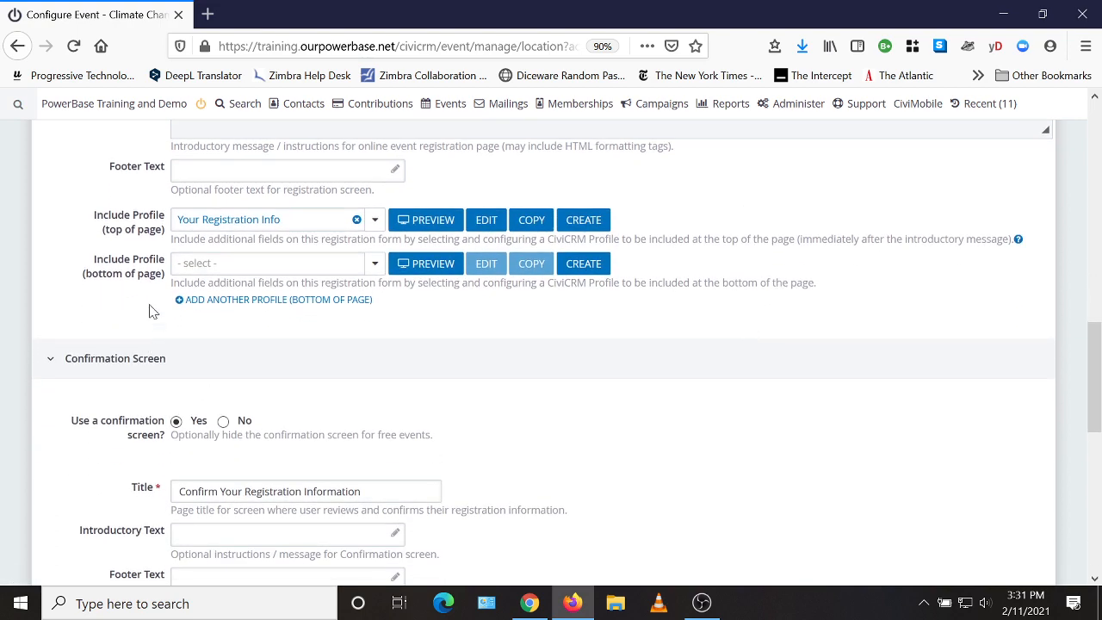
{"action": "scroll", "coordinate": [675, 356], "scroll_direction": "down", "scroll_amount": 4}
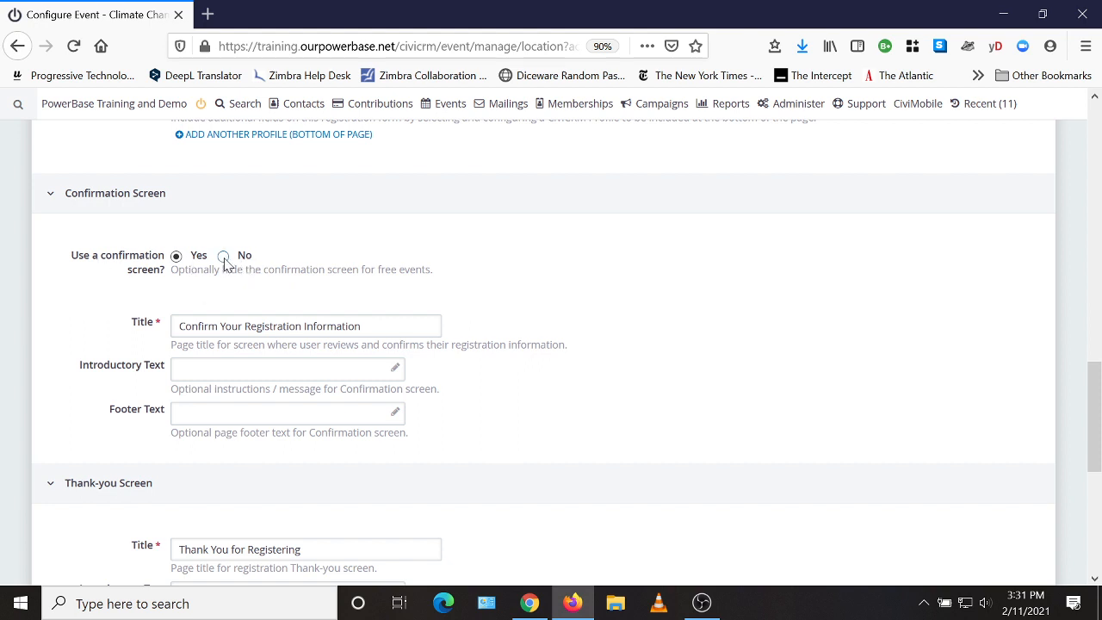
{"action": "left_click", "coordinate": [223, 256]}
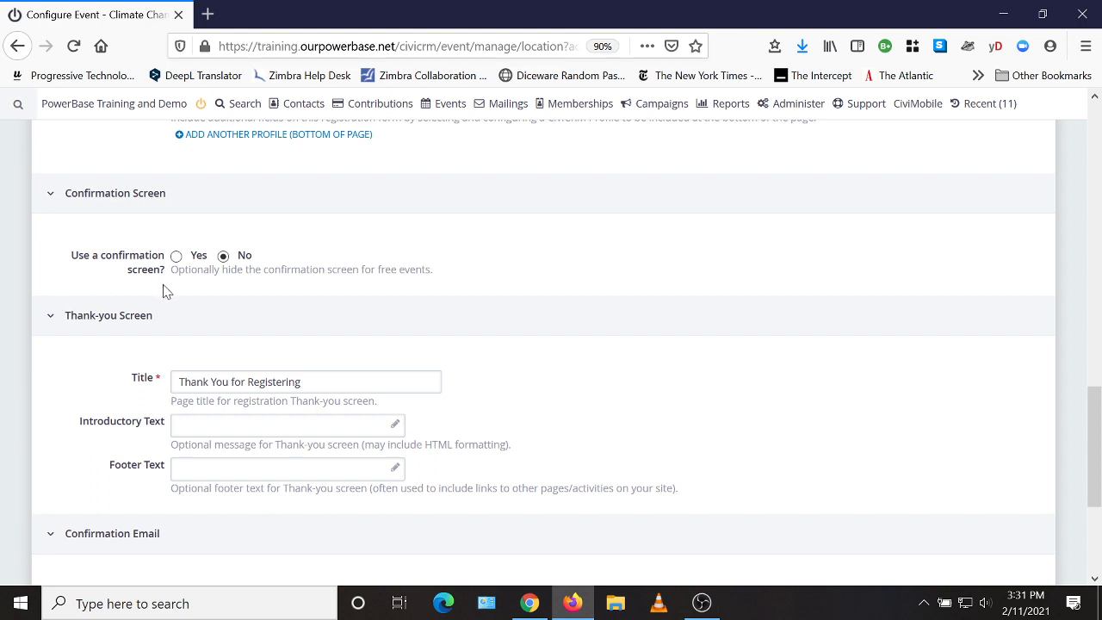
{"action": "scroll", "coordinate": [546, 311], "scroll_direction": "down", "scroll_amount": 2}
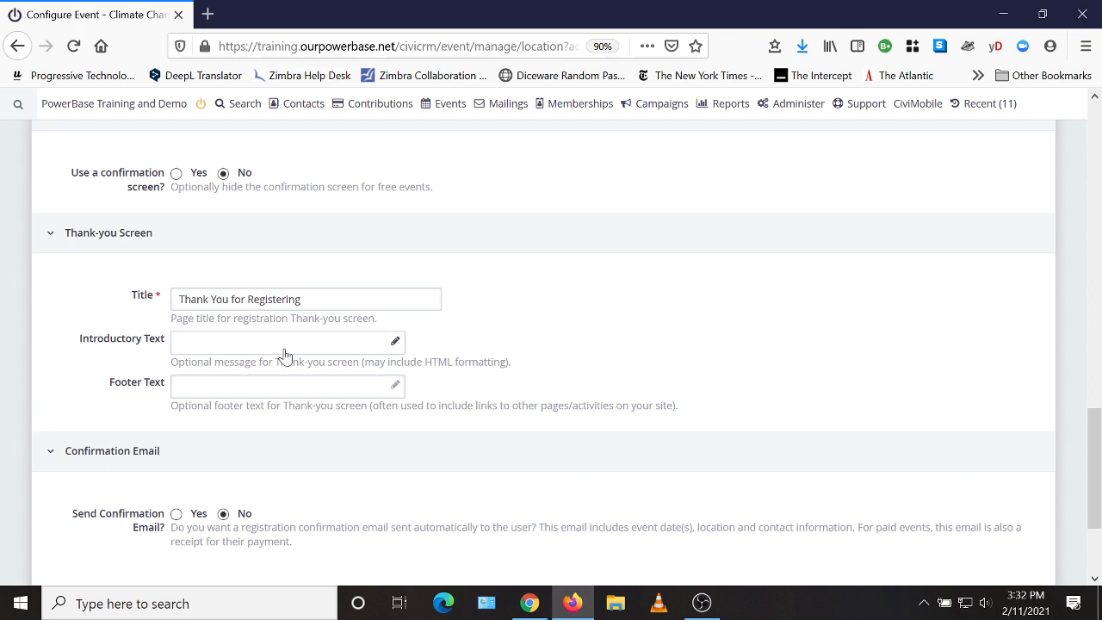
{"action": "left_click", "coordinate": [393, 345]}
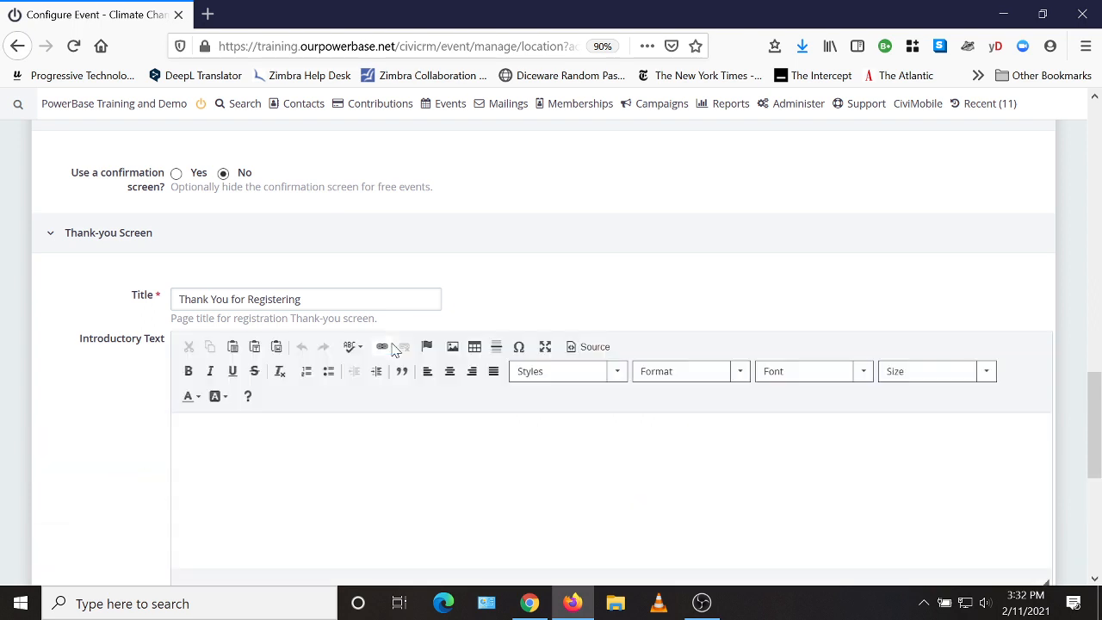
Step: Enable the registration confirmation email with the message "Thanks for signing up!"
{"action": "scroll", "coordinate": [465, 461], "scroll_direction": "down", "scroll_amount": 3}
{"action": "scroll", "coordinate": [465, 461], "scroll_direction": "down", "scroll_amount": 3}
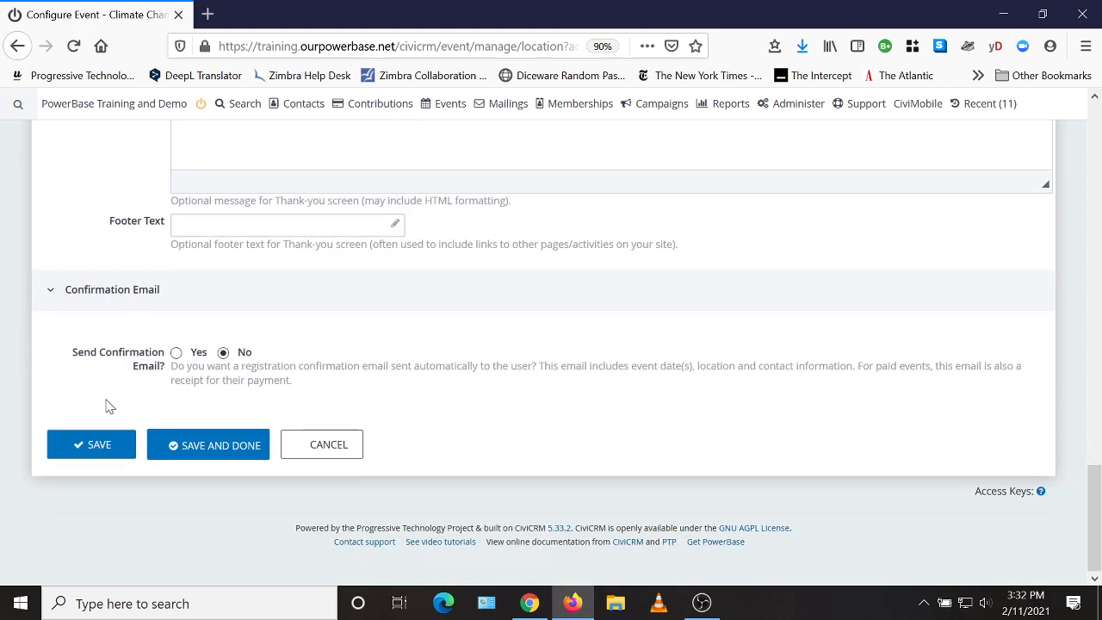
{"action": "left_click", "coordinate": [176, 352]}
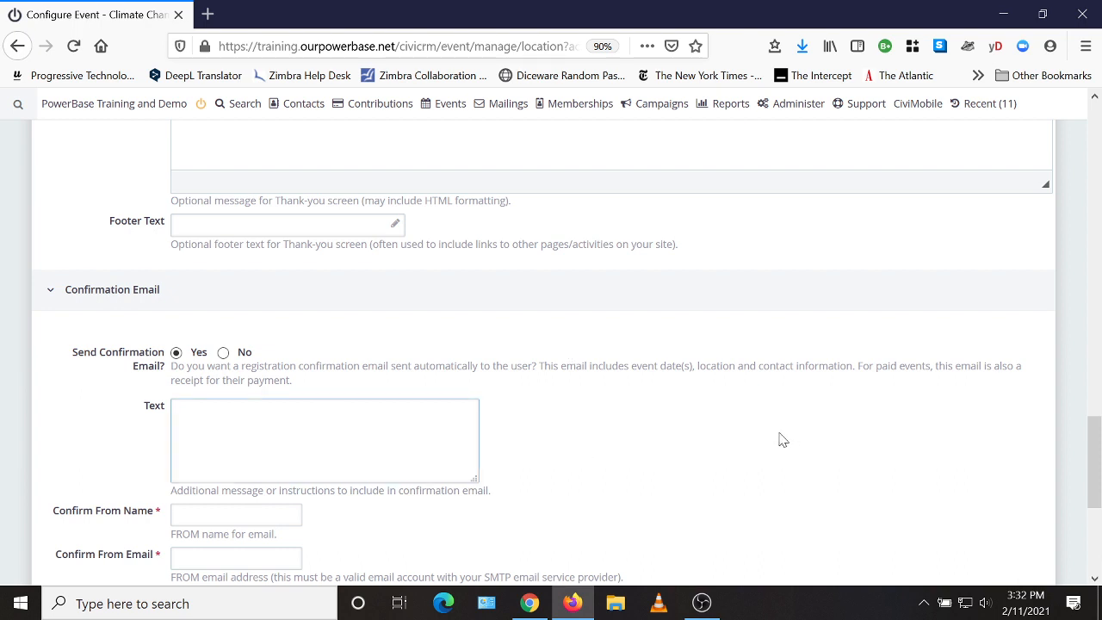
{"action": "type", "text": "Thanks for signing up!"}
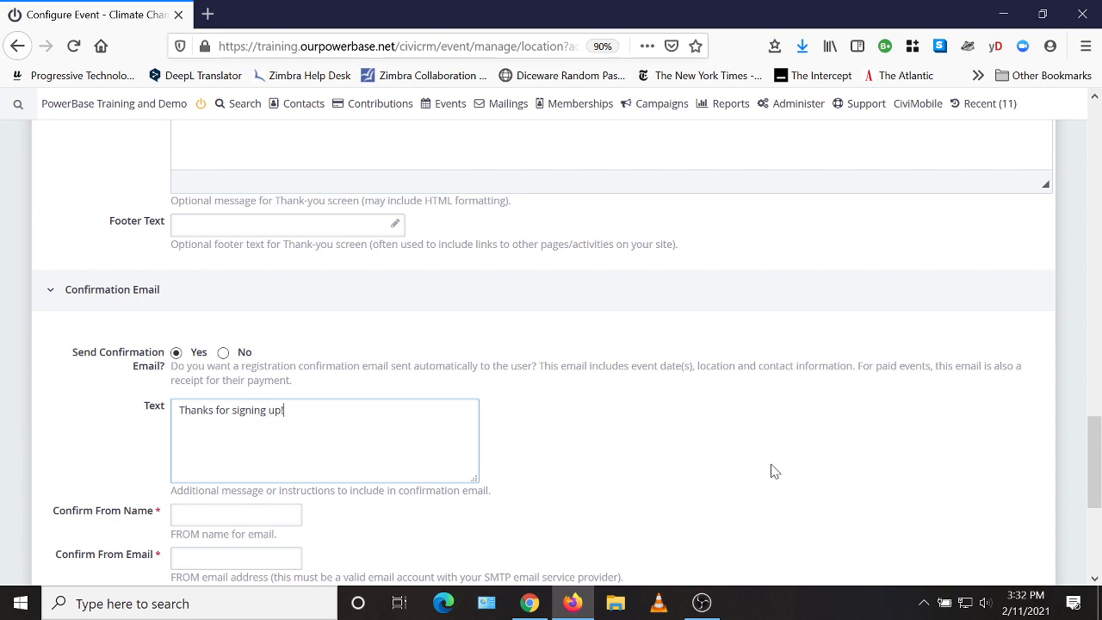
{"action": "scroll", "coordinate": [680, 436], "scroll_direction": "down", "scroll_amount": 3}
Step: Set the confirmation email's sender name to PTP, enter the organization's sender email address, and save the online registration settings
{"action": "key", "text": "Tab"}
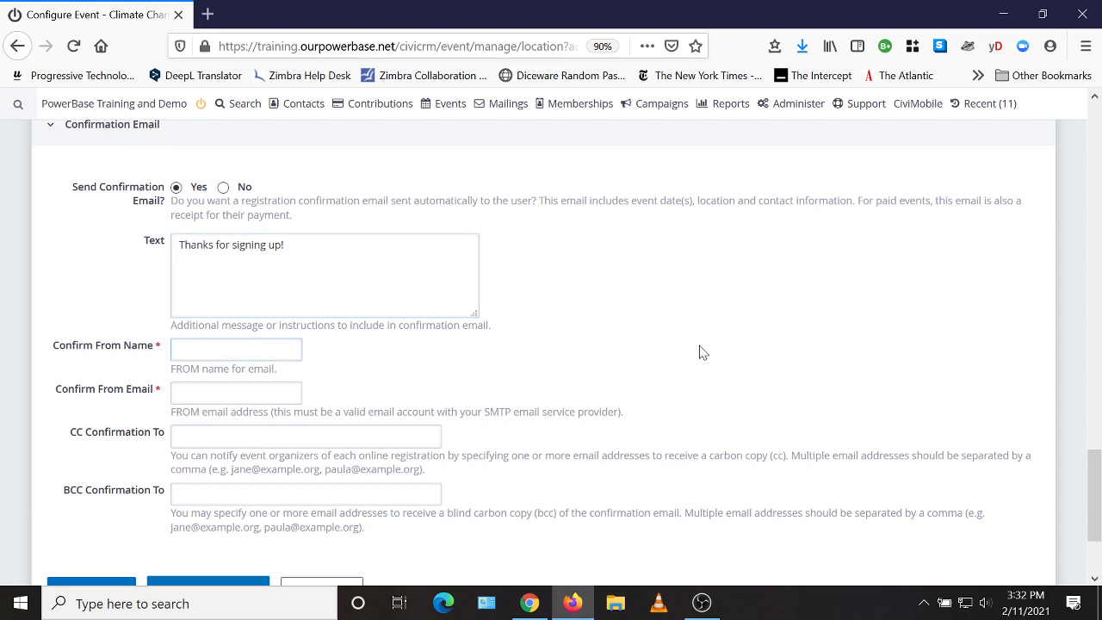
{"action": "type", "text": "PTP"}
{"action": "key", "text": "Tab"}
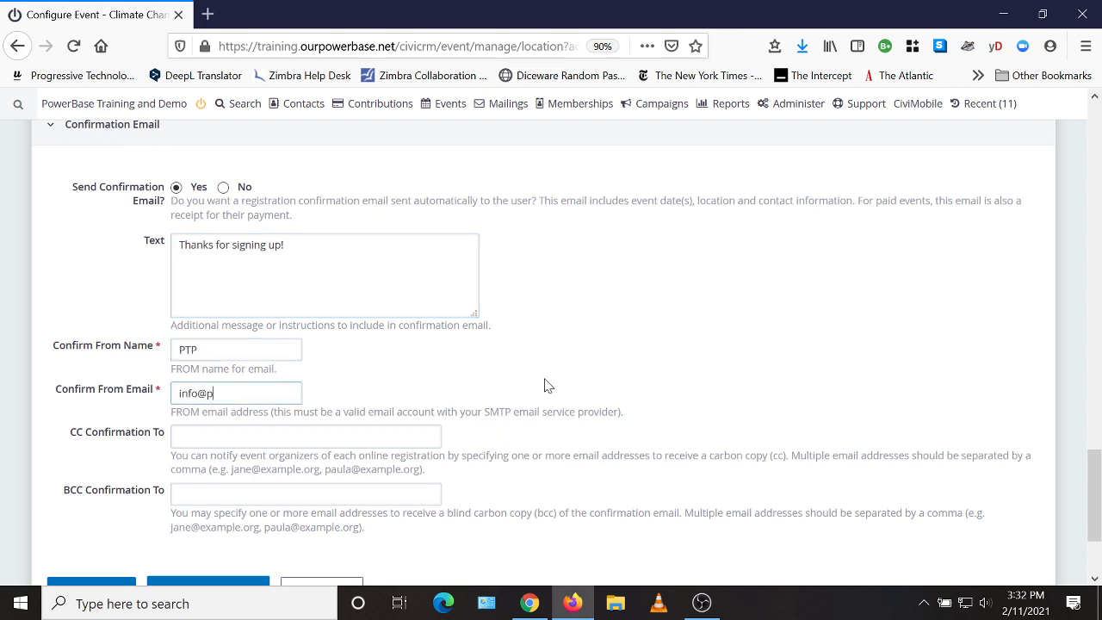
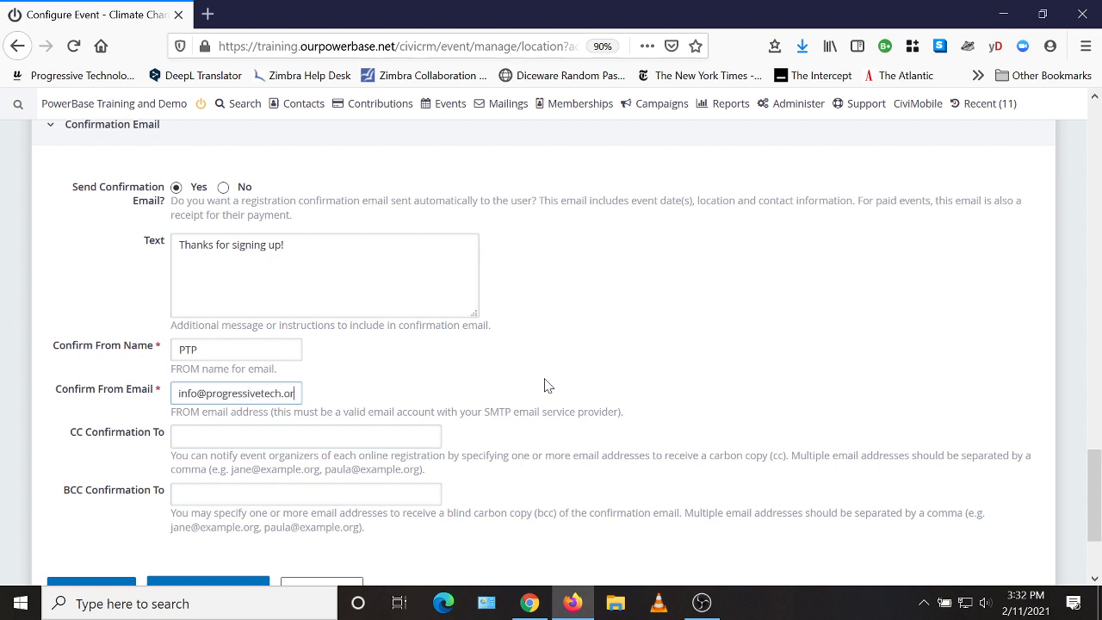
{"action": "scroll", "coordinate": [508, 370], "scroll_direction": "down", "scroll_amount": 2}
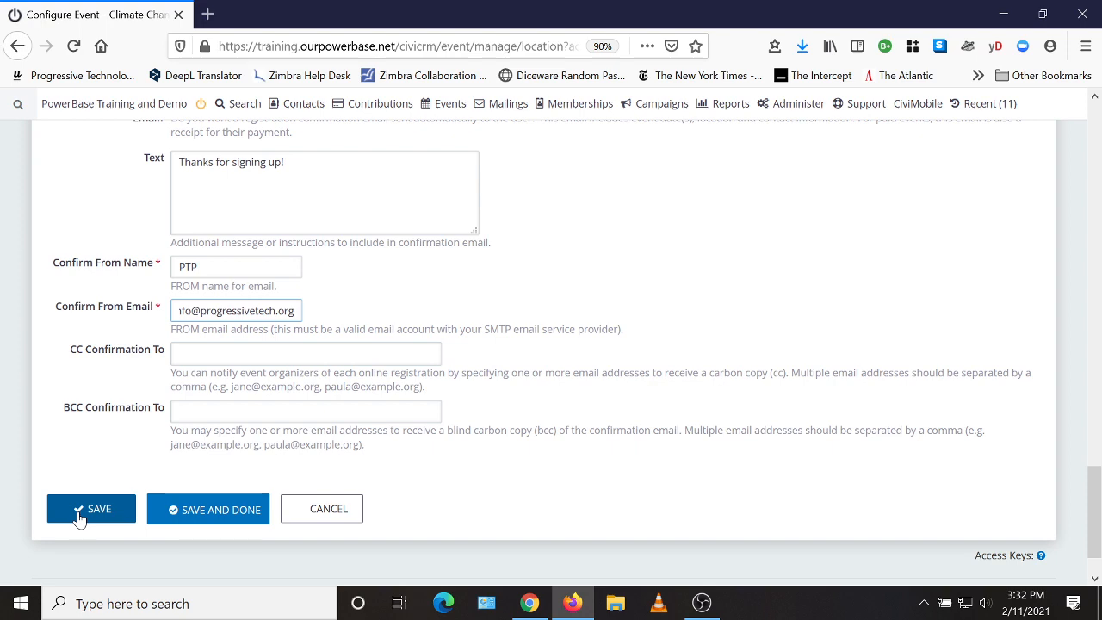
{"action": "left_click", "coordinate": [79, 514]}
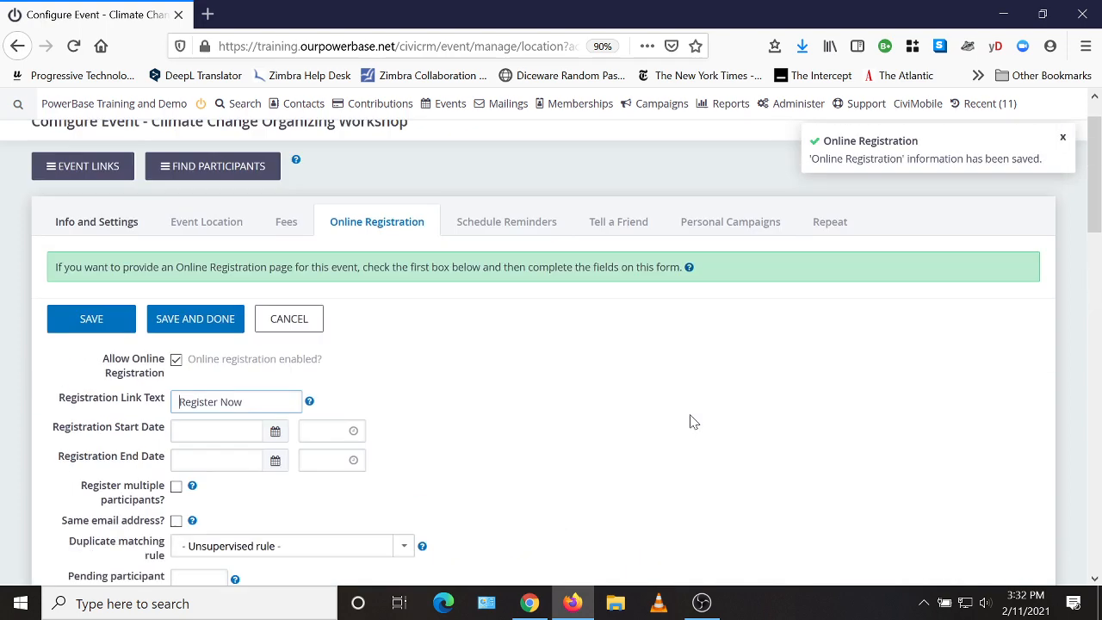
Step: Save and finish configuring the Climate Change Organizing Workshop, and go to the Manage Events list
{"action": "scroll", "coordinate": [693, 422], "scroll_direction": "up", "scroll_amount": 1}
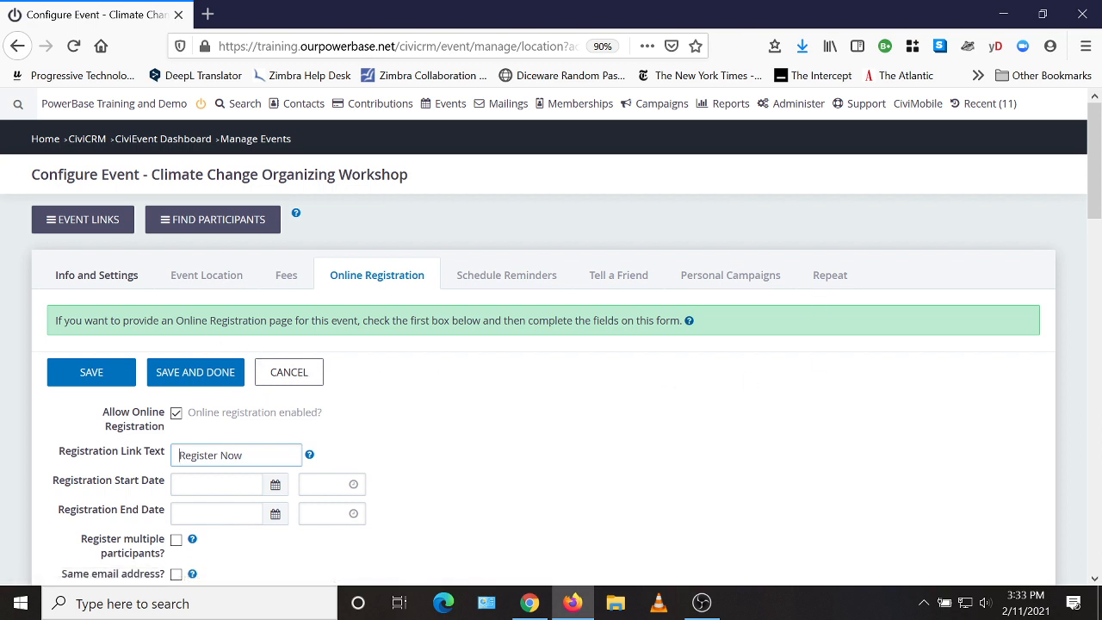
{"action": "left_click", "coordinate": [196, 377]}
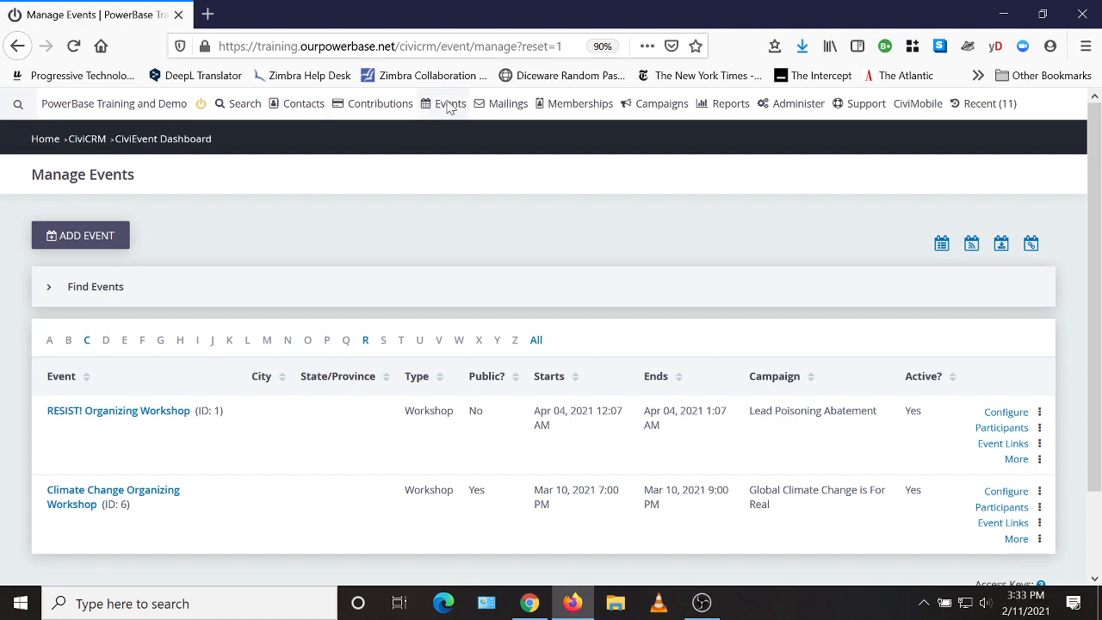
{"action": "mouse_move", "coordinate": [450, 104]}
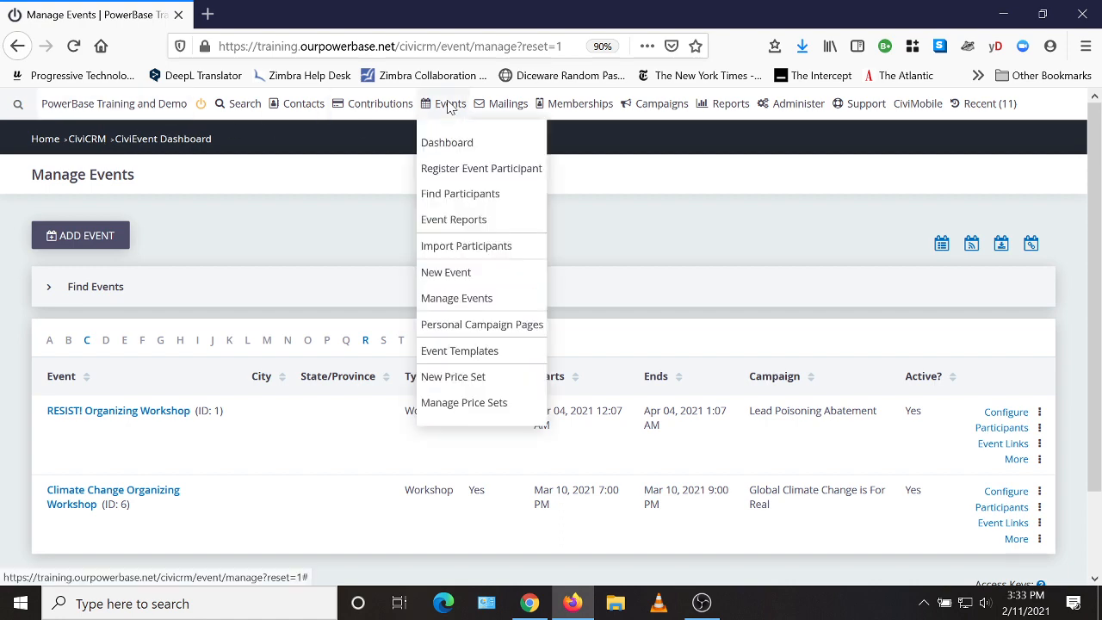
{"action": "left_click", "coordinate": [460, 301]}
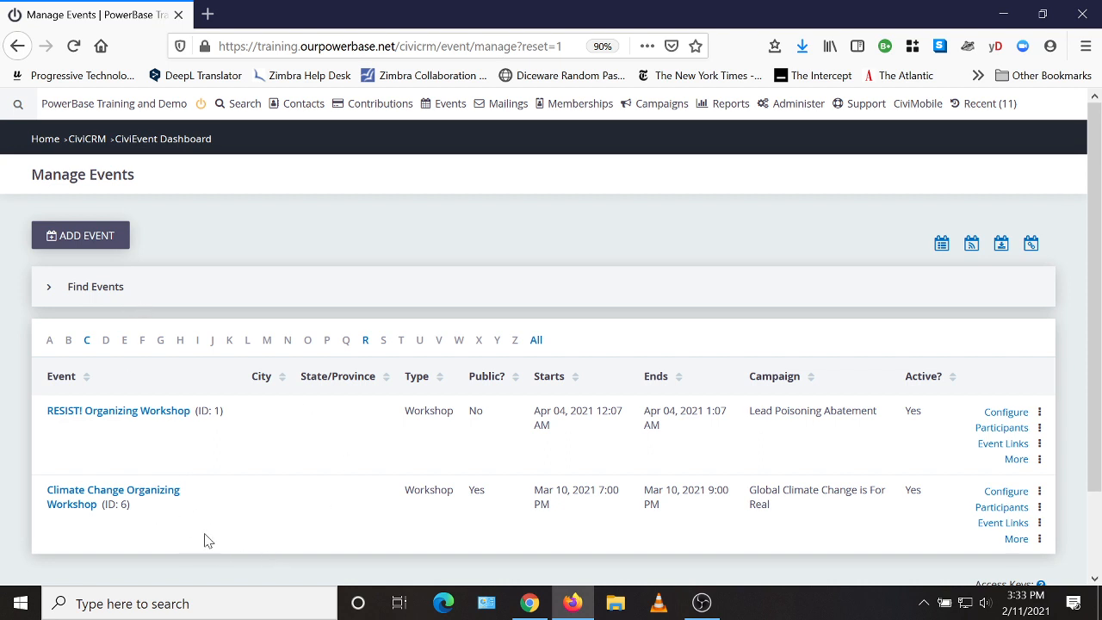
Step: Look over the event search form, including the option to search all events or by date range, and collapse it
{"action": "left_click", "coordinate": [102, 295]}
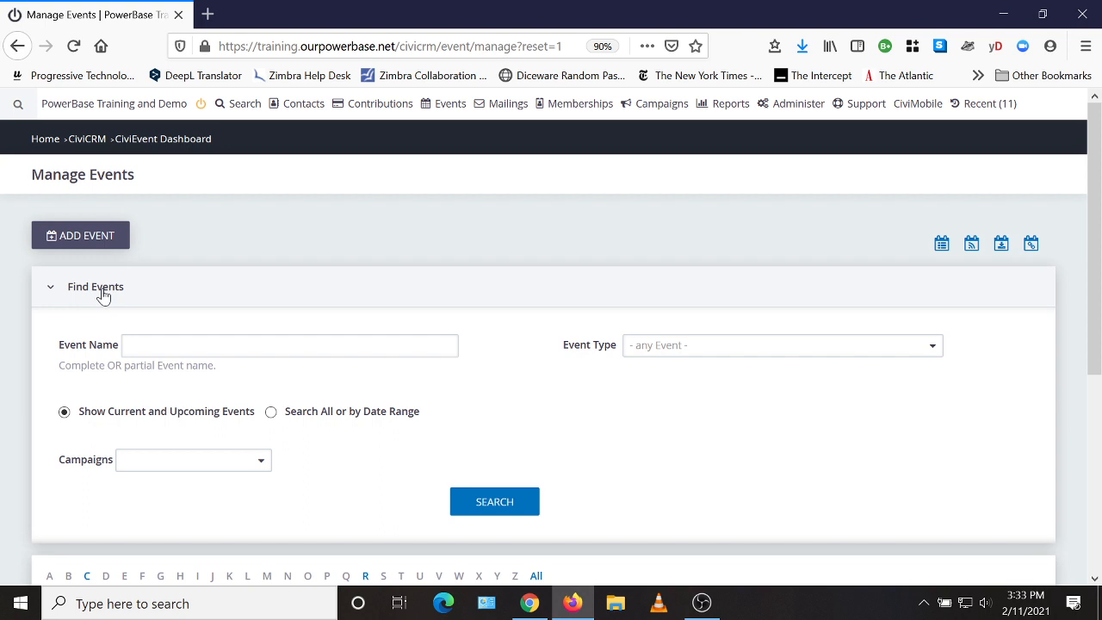
{"action": "left_click", "coordinate": [271, 412]}
{"action": "left_click", "coordinate": [103, 293]}
Step: View the Climate Change Organizing Workshop's event info page in a new browser tab and select its web address
{"action": "scroll", "coordinate": [287, 384], "scroll_direction": "down", "scroll_amount": 2}
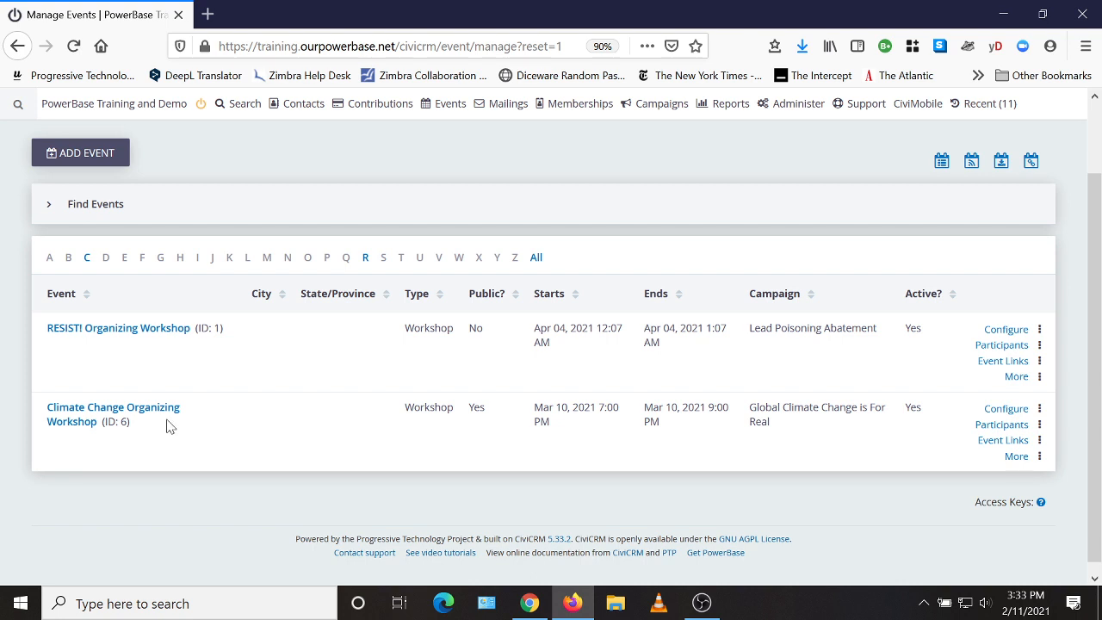
{"action": "left_click", "coordinate": [987, 447]}
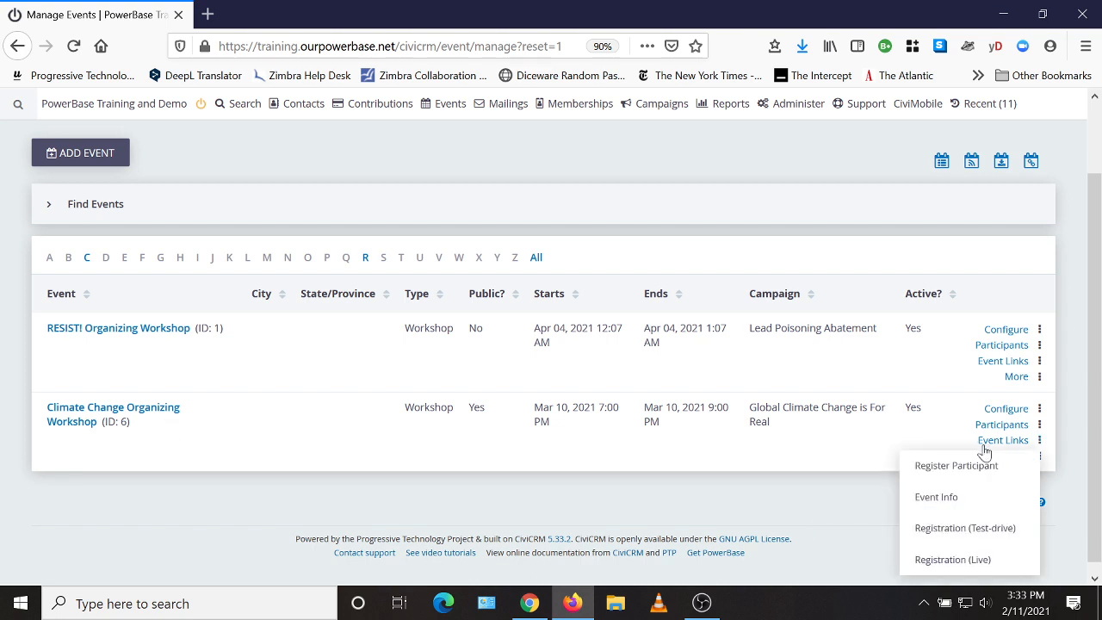
{"action": "right_click", "coordinate": [925, 504]}
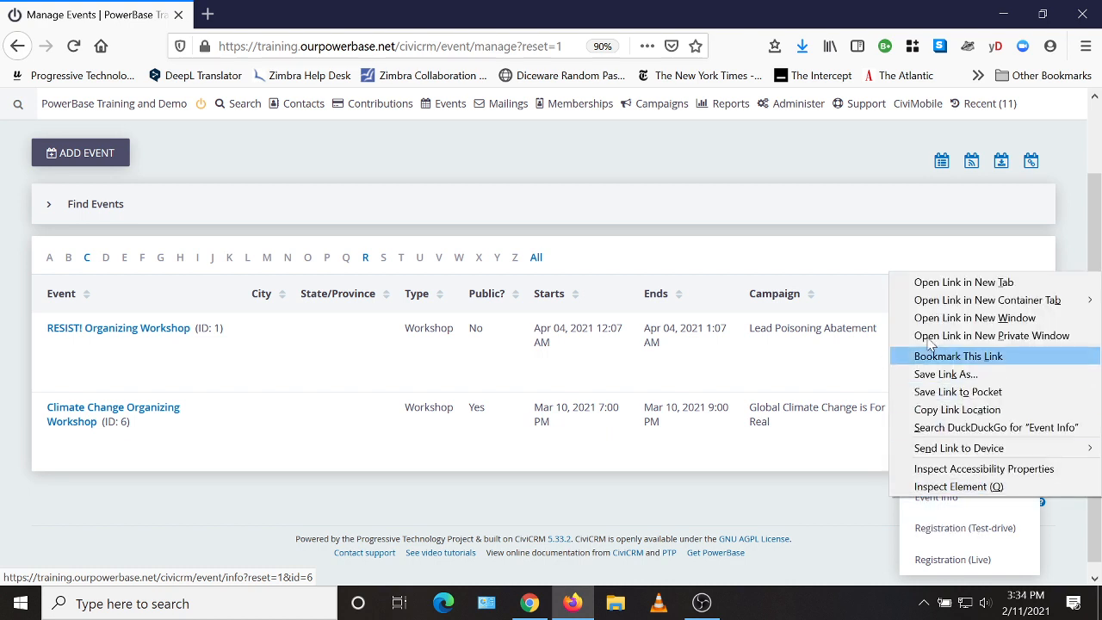
{"action": "left_click", "coordinate": [927, 284]}
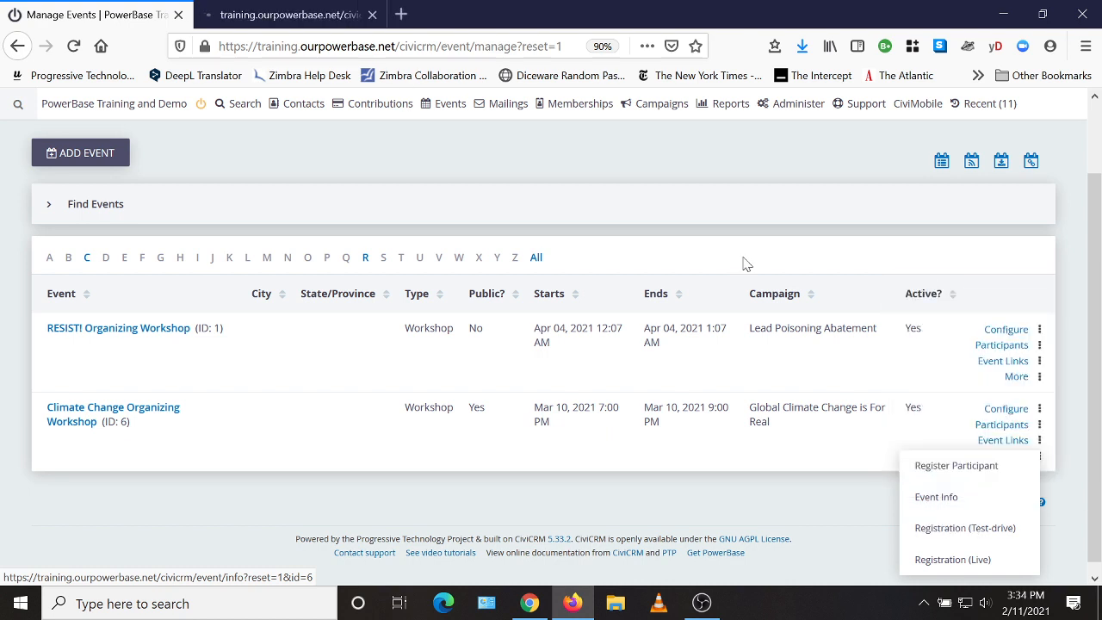
{"action": "left_click", "coordinate": [305, 19]}
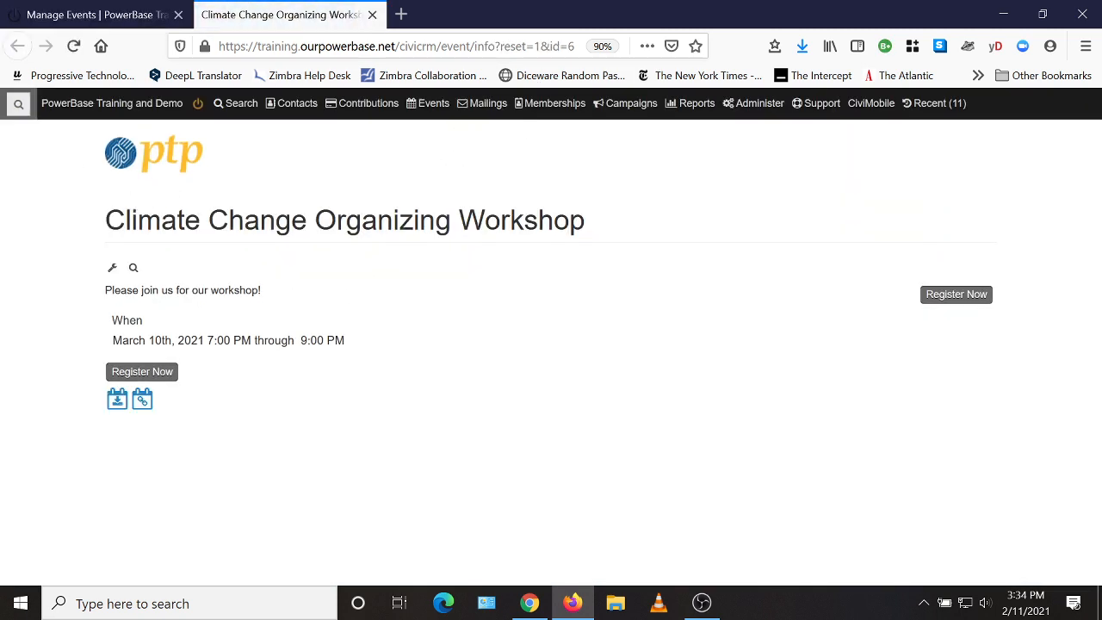
{"action": "left_click", "coordinate": [18, 103]}
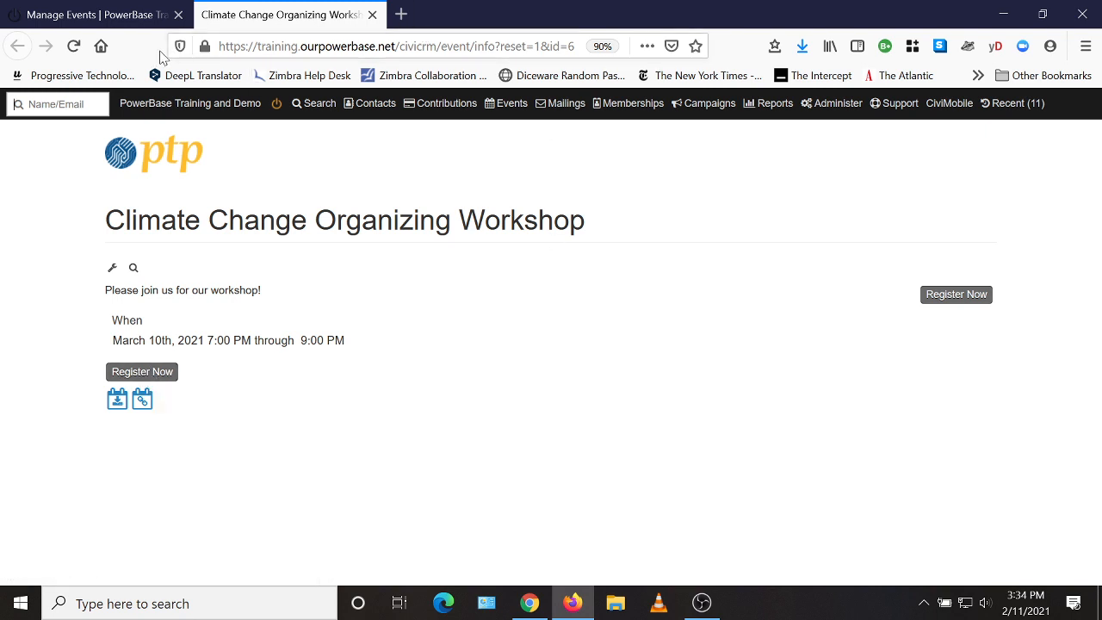
{"action": "left_click_drag", "start_coordinate": [219, 47], "coordinate": [575, 47]}
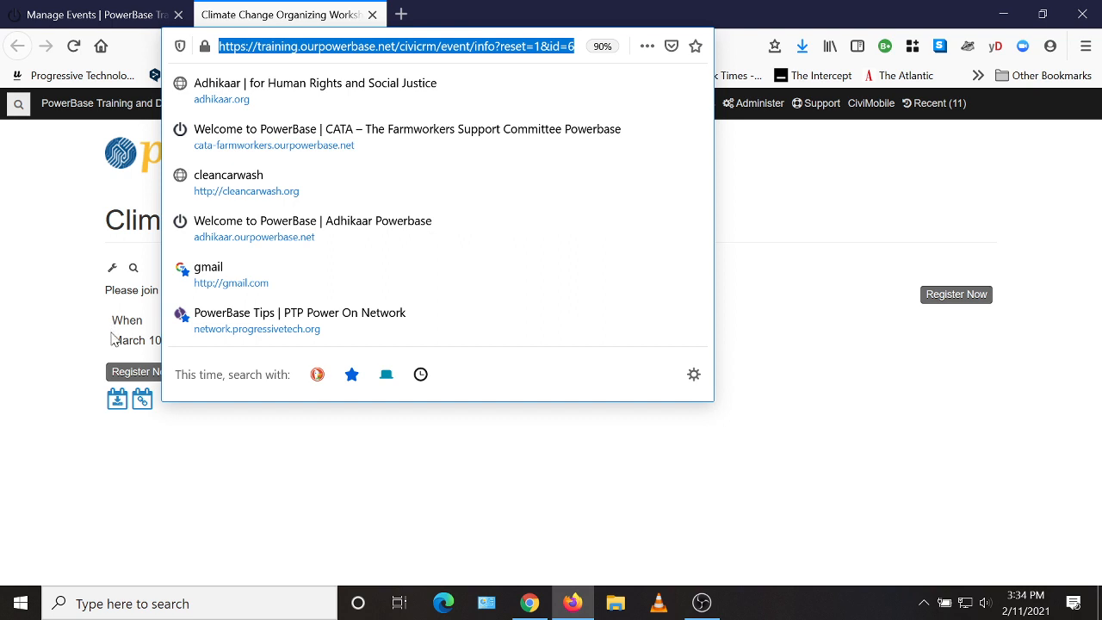
Step: Return to the events list and view the workshop's live registration page in a new browser tab
{"action": "left_click", "coordinate": [116, 17]}
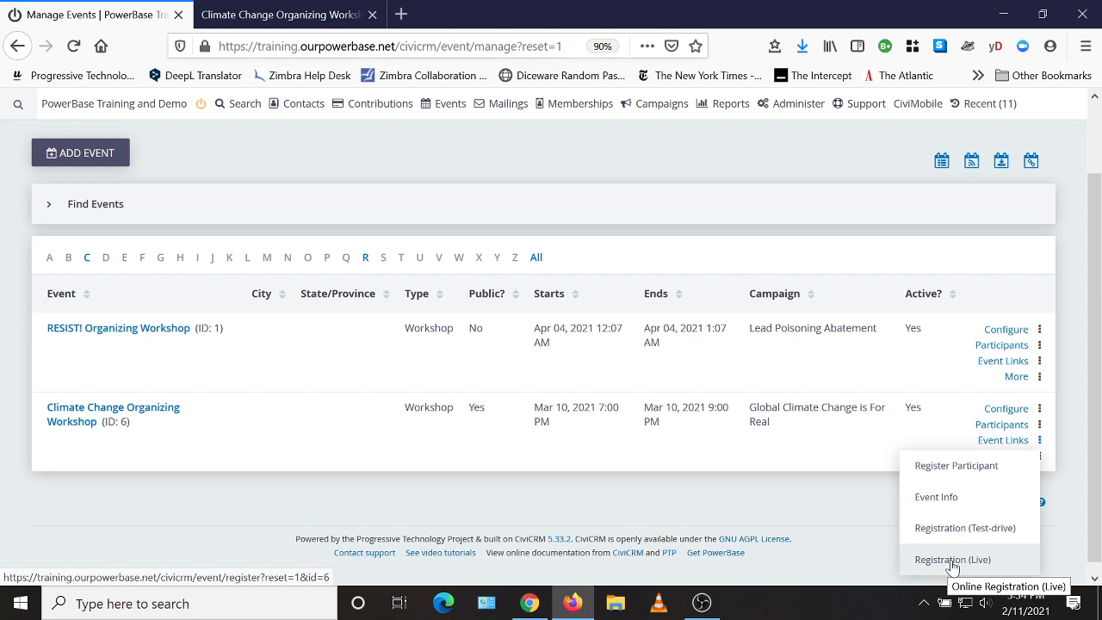
{"action": "right_click", "coordinate": [952, 565]}
{"action": "left_click", "coordinate": [955, 345]}
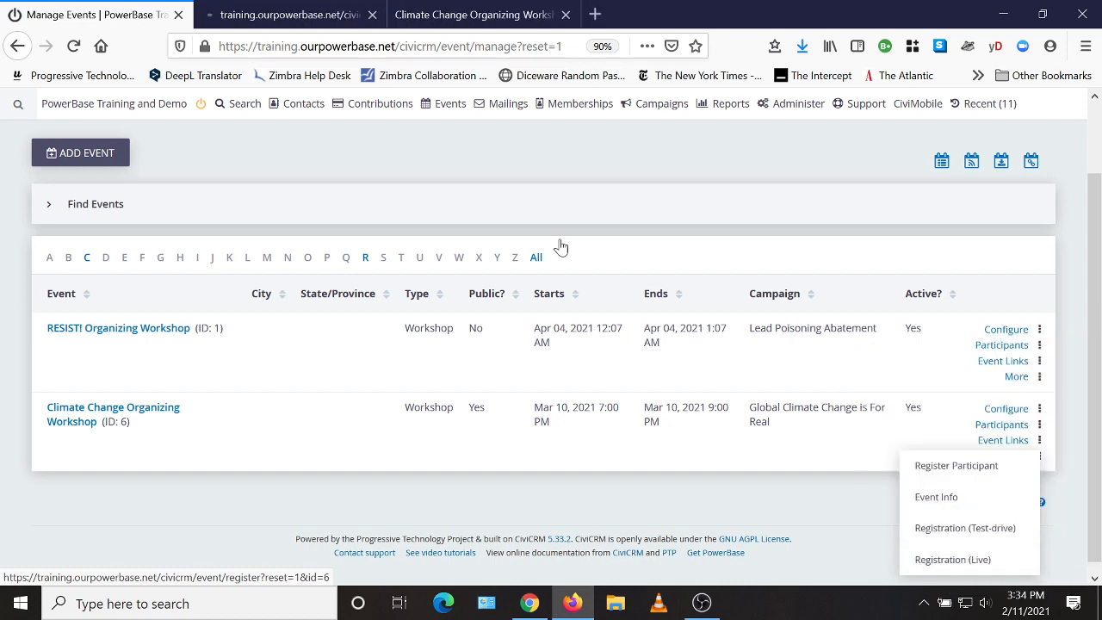
{"action": "left_click", "coordinate": [284, 19]}
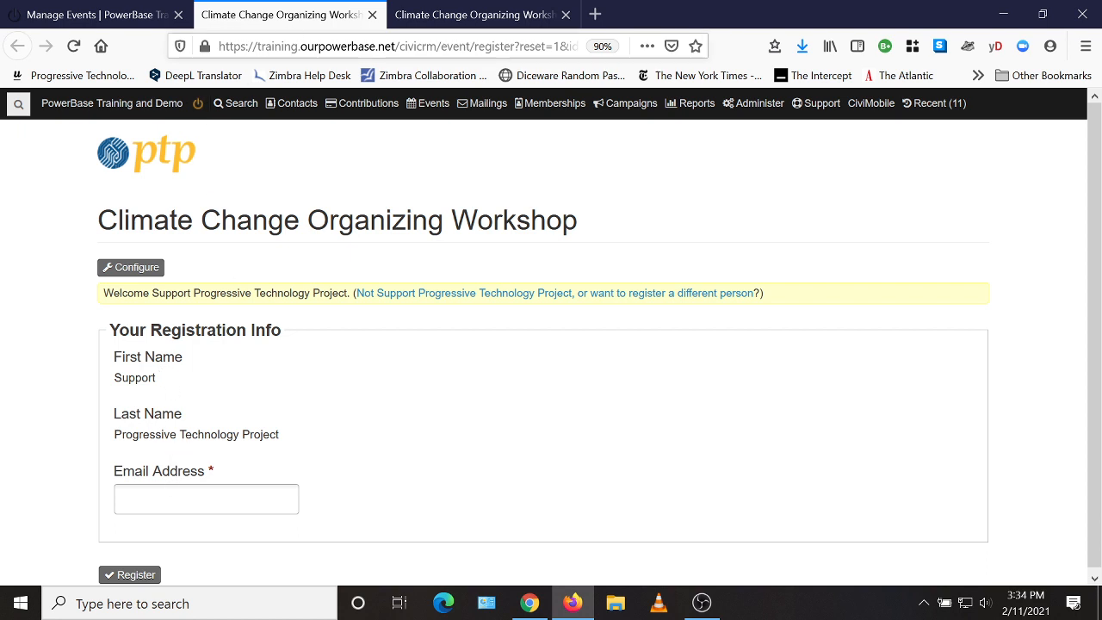
Step: Select the live registration page's web address, and check that the workshop's event info page leads to the registration form
{"action": "left_click_drag", "start_coordinate": [220, 46], "coordinate": [582, 45]}
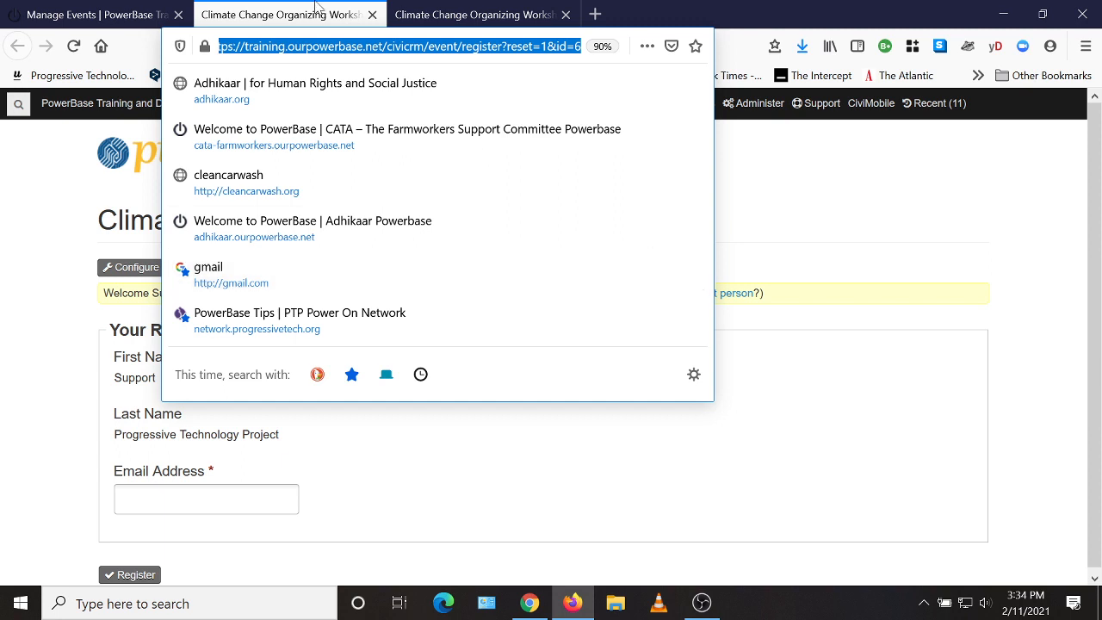
{"action": "left_click", "coordinate": [448, 15]}
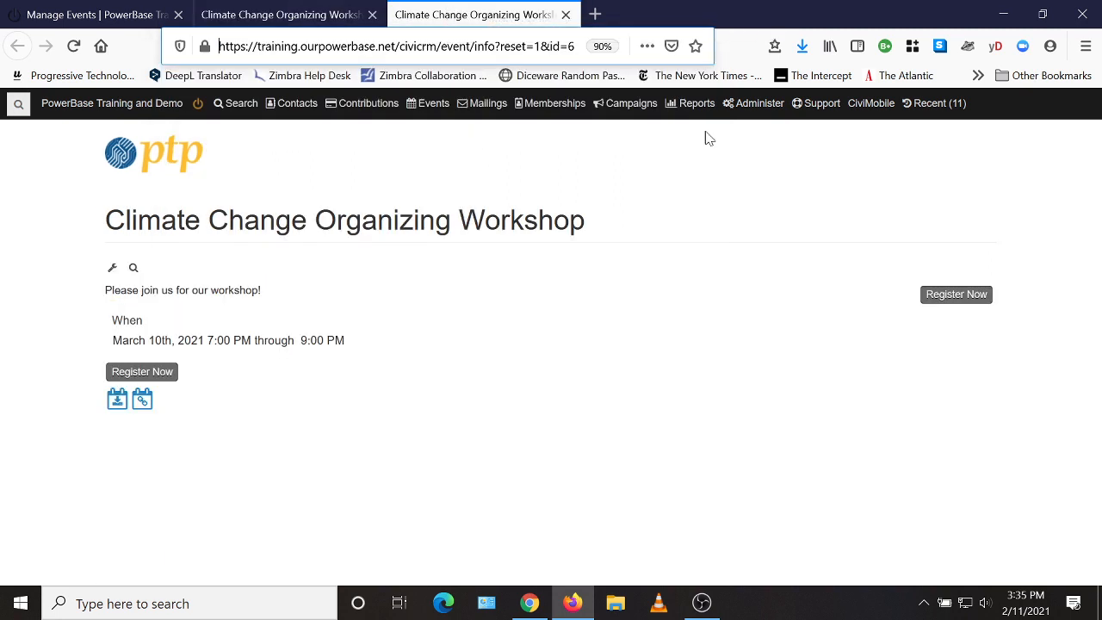
{"action": "left_click", "coordinate": [949, 297]}
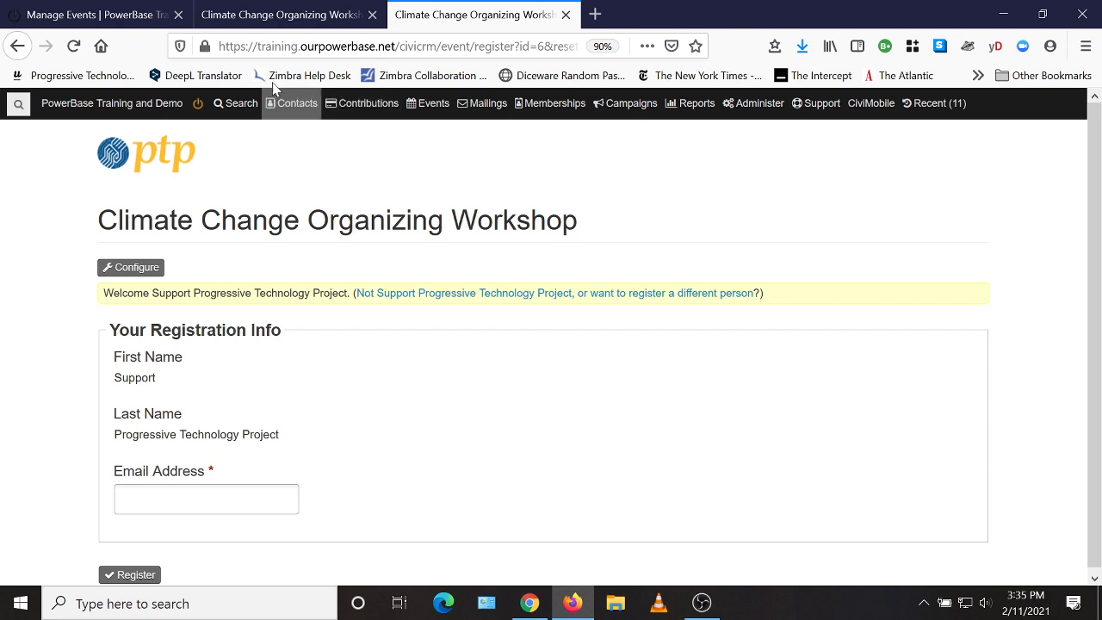
Step: Return to the Manage Events list and look over the event links available for the Climate Change Organizing Workshop
{"action": "left_click", "coordinate": [120, 19]}
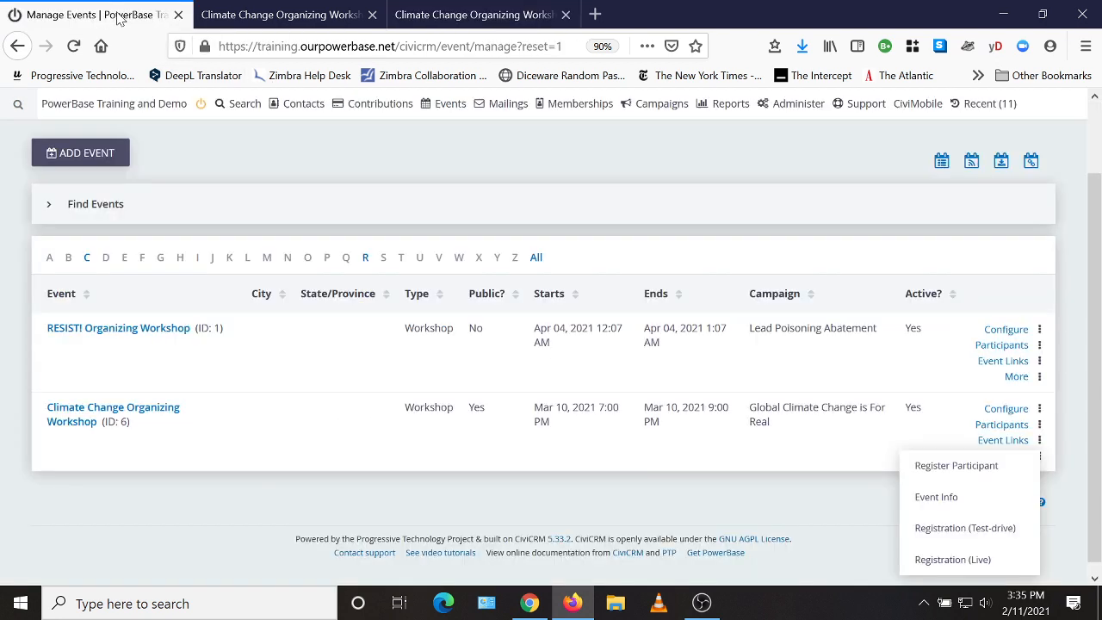
{"action": "left_click", "coordinate": [689, 514]}
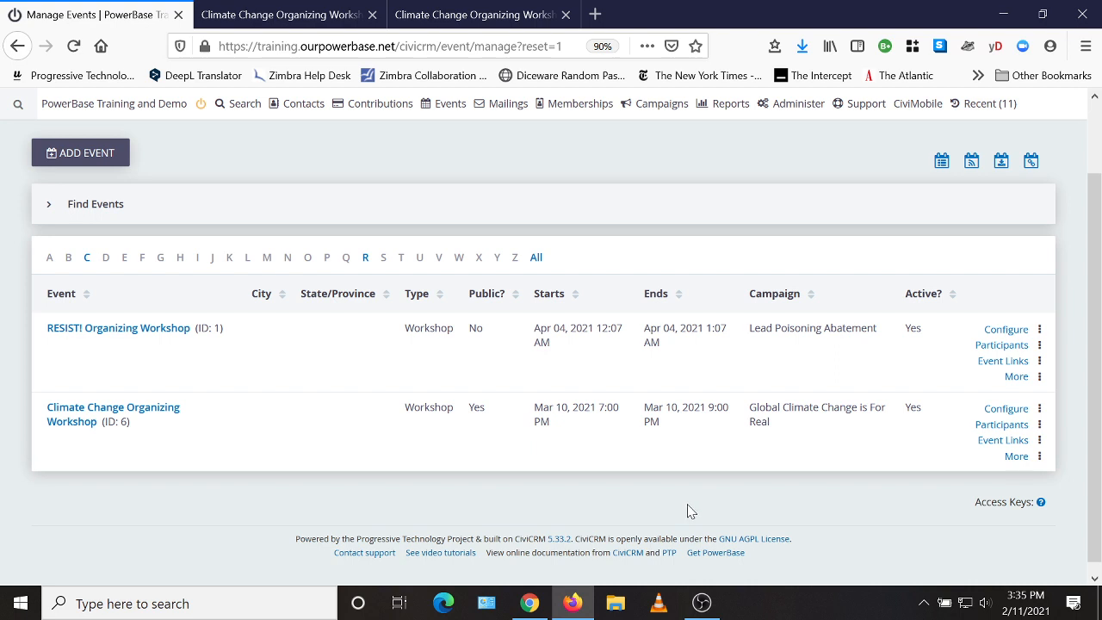
{"action": "left_click", "coordinate": [982, 447]}
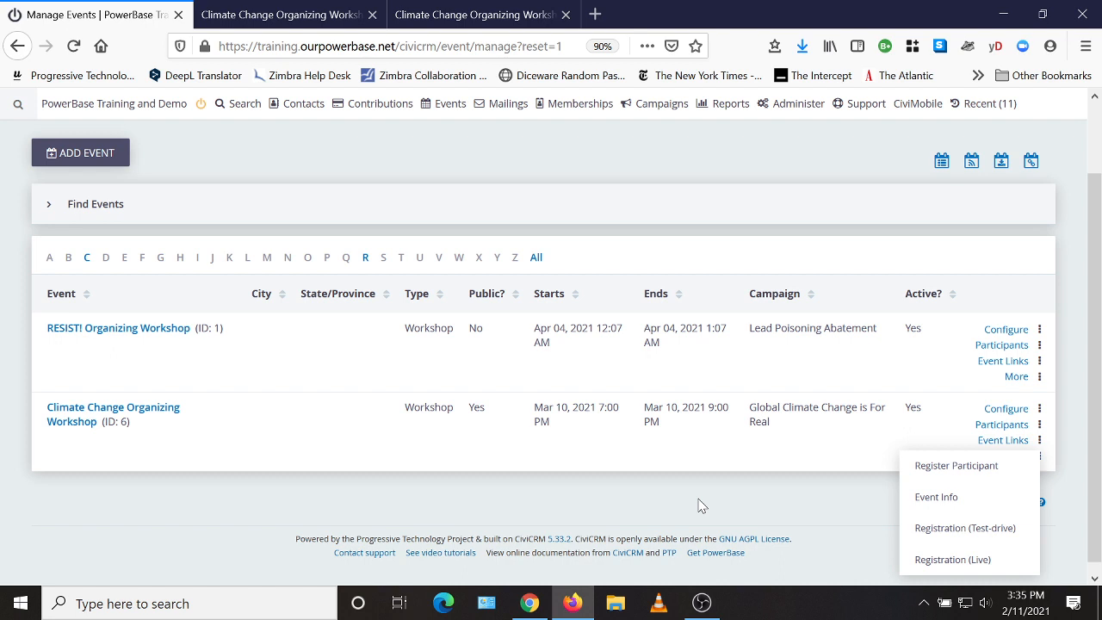
{"action": "left_click", "coordinate": [348, 172]}
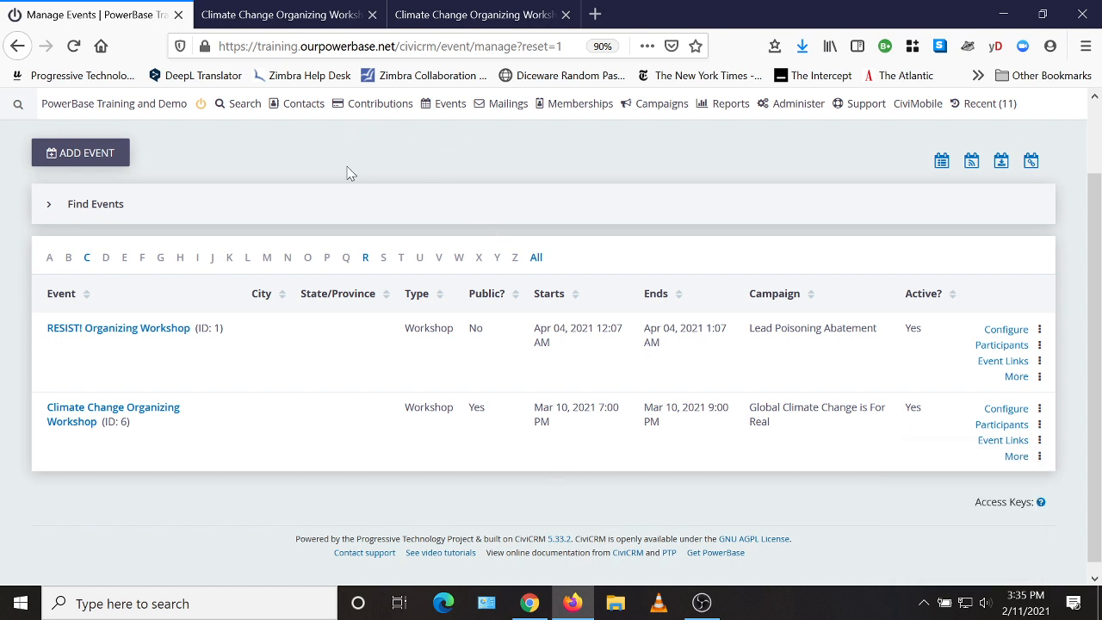